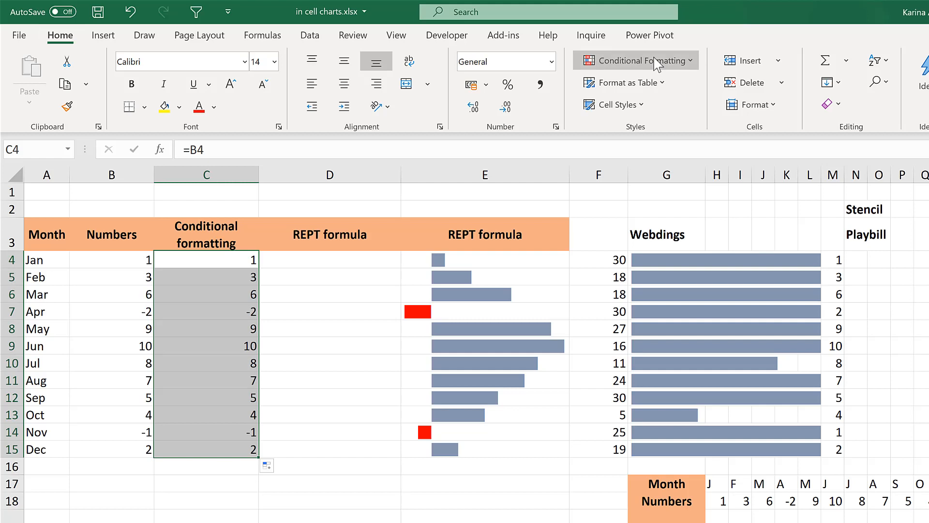
Apply blue solid-fill data bars to the numbers in C4:C15.
{"action": "left_click", "coordinate": [679, 61]}
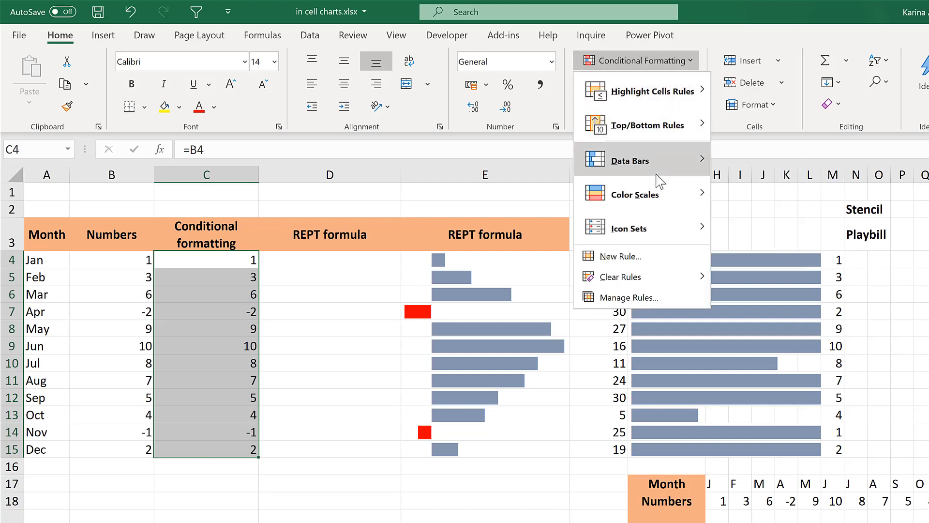
{"action": "mouse_move", "coordinate": [657, 168]}
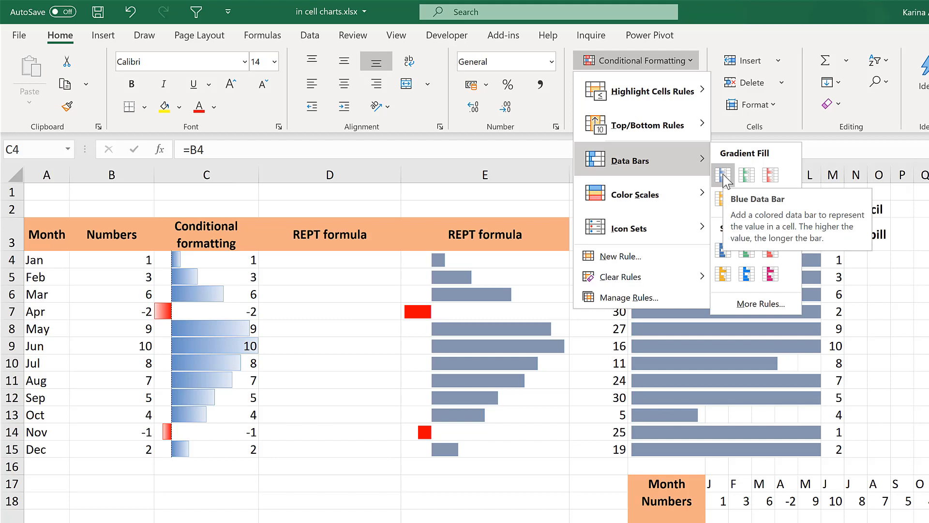
{"action": "left_click", "coordinate": [723, 251]}
{"action": "left_click", "coordinate": [314, 292]}
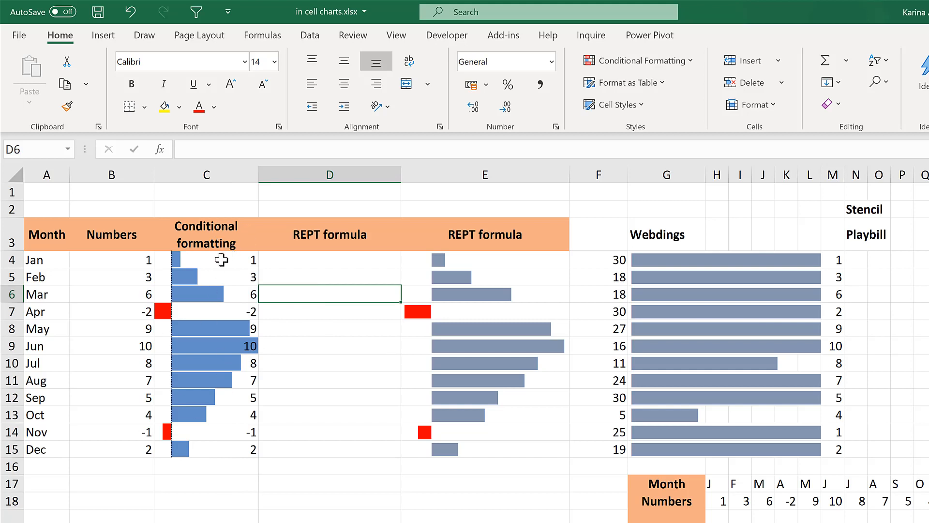
Edit the data bar rule for C4:C15 to show the bars only, with a blue-gray fill color.
{"action": "left_click_drag", "start_coordinate": [222, 260], "coordinate": [214, 449]}
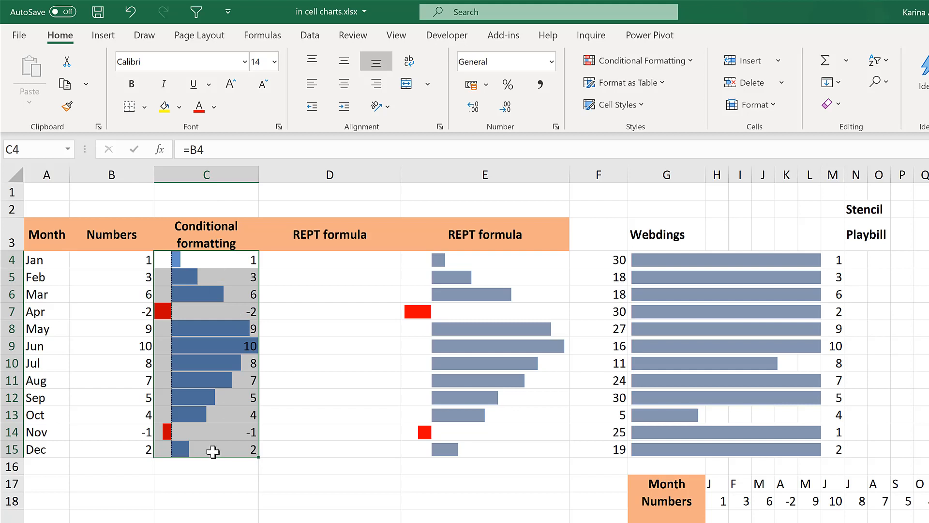
{"action": "left_click", "coordinate": [661, 64]}
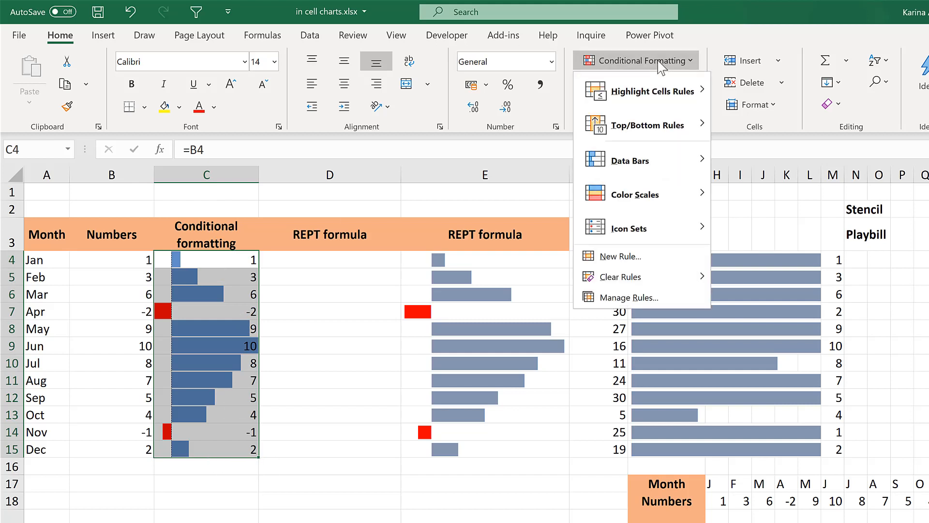
{"action": "left_click", "coordinate": [637, 294]}
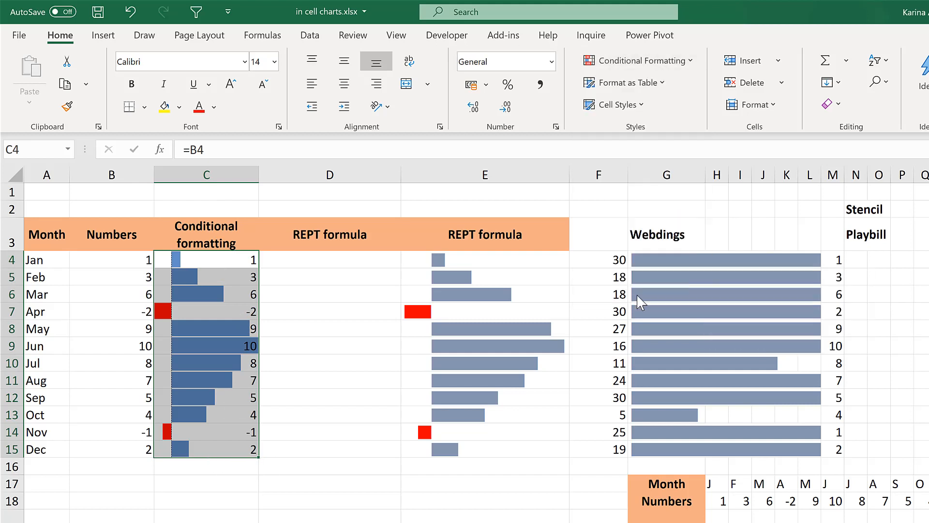
{"action": "left_click", "coordinate": [457, 257]}
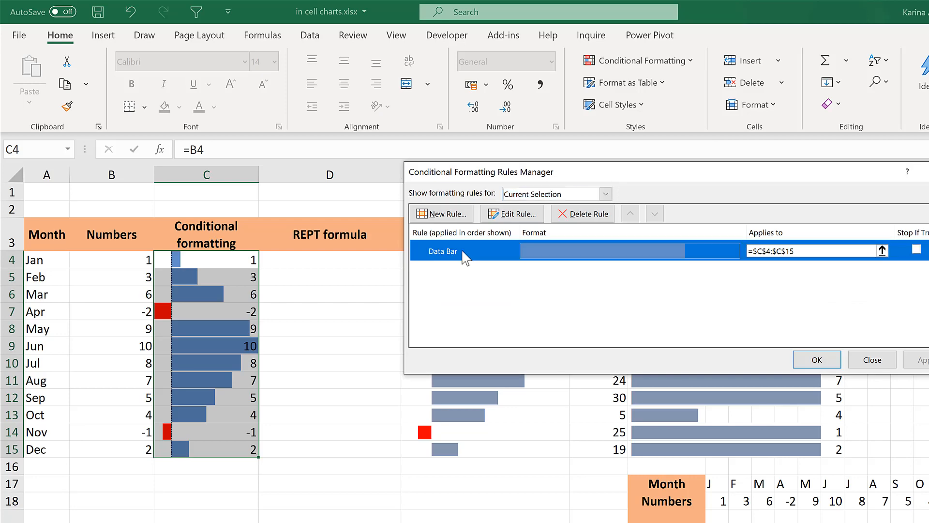
{"action": "left_click", "coordinate": [517, 214]}
{"action": "left_click_drag", "start_coordinate": [665, 101], "coordinate": [375, 163]}
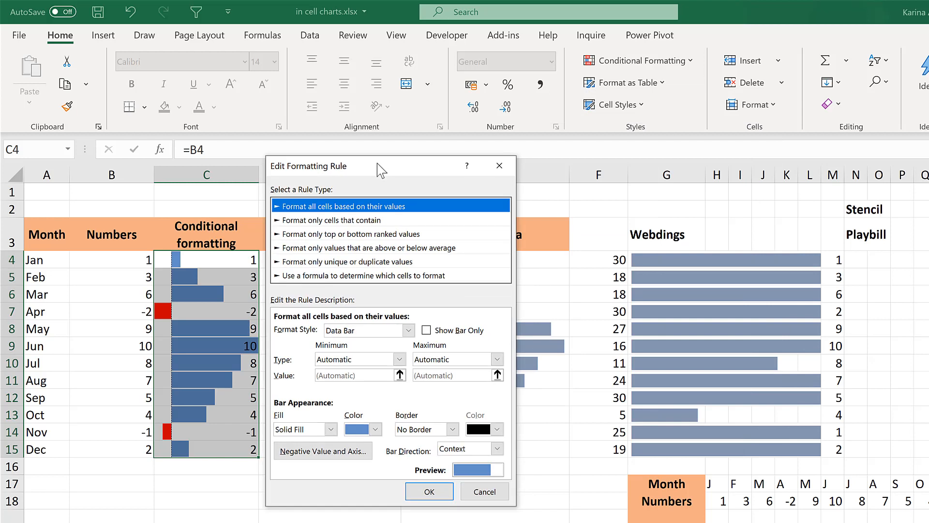
{"action": "left_click", "coordinate": [427, 331]}
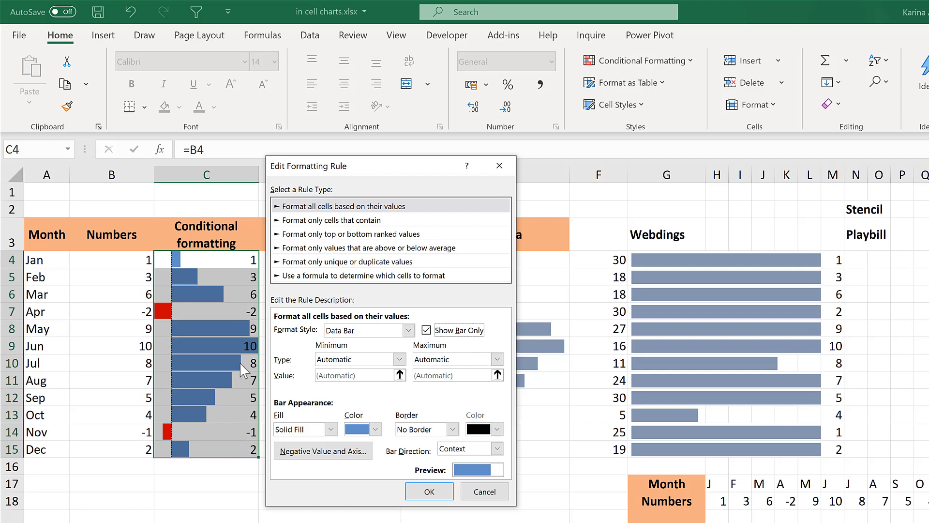
{"action": "left_click", "coordinate": [375, 429]}
{"action": "left_click", "coordinate": [388, 328]}
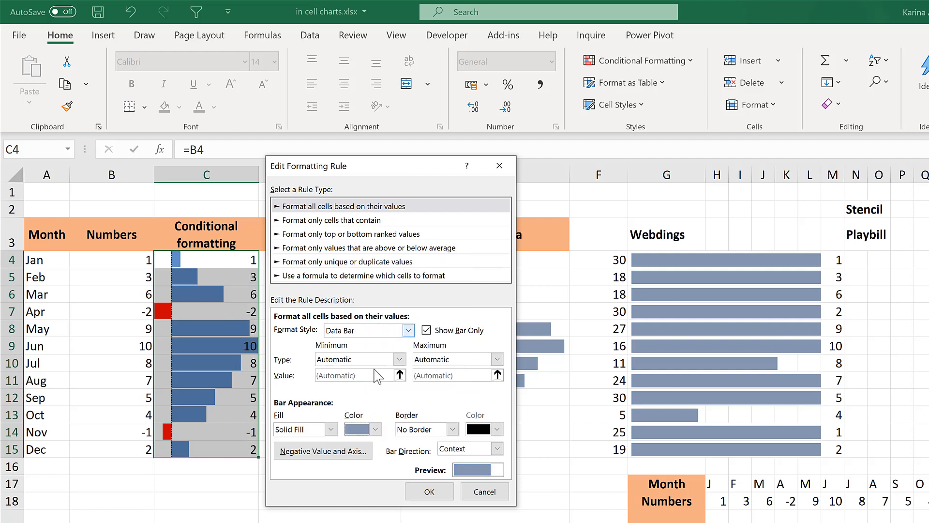
Give the data bars a solid border and a right-to-left bar direction, and apply the edited rule.
{"action": "left_click", "coordinate": [453, 428]}
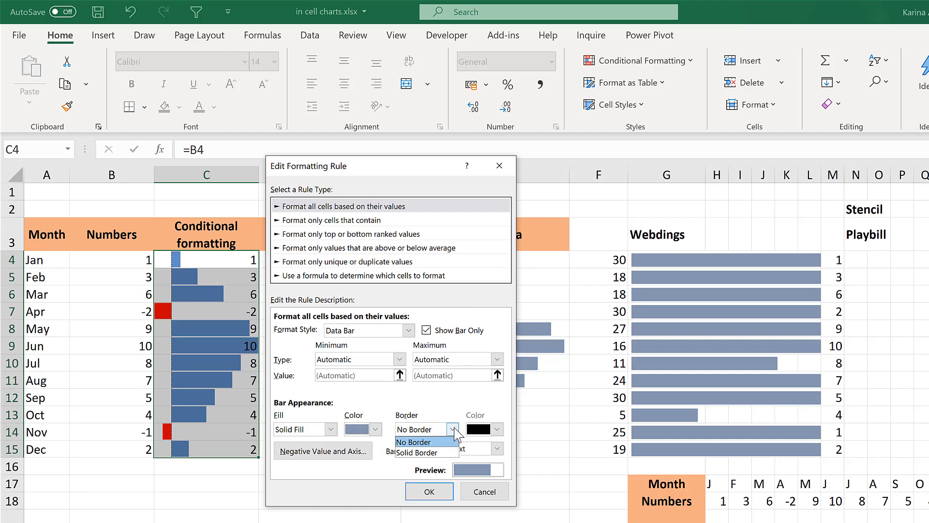
{"action": "left_click", "coordinate": [437, 453]}
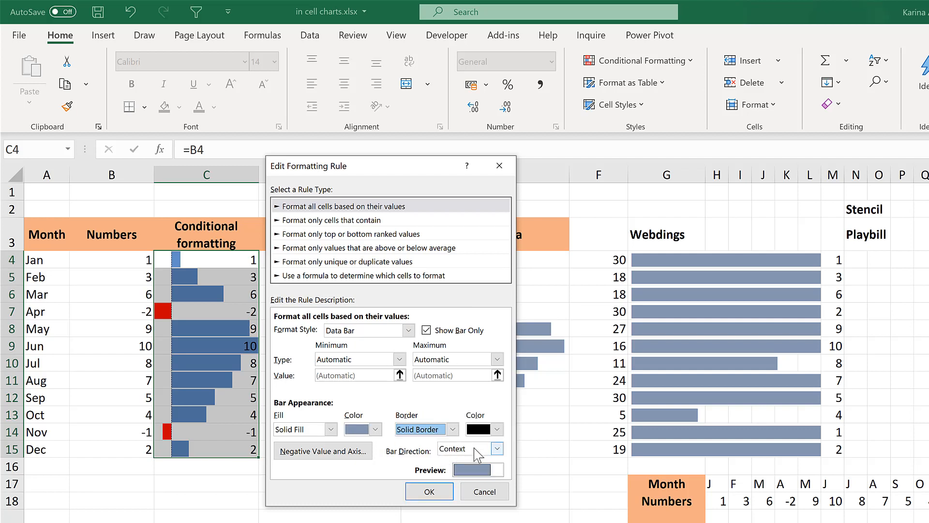
{"action": "left_click", "coordinate": [480, 449]}
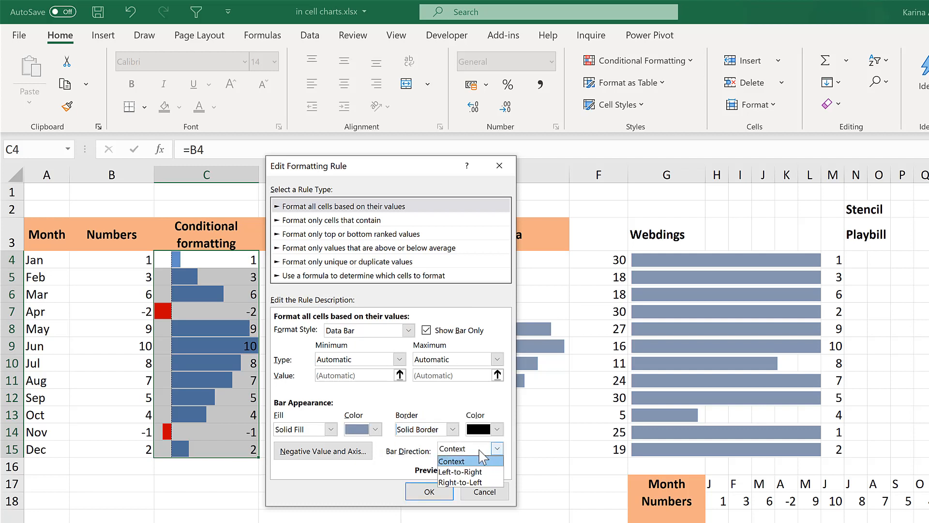
{"action": "left_click", "coordinate": [478, 483]}
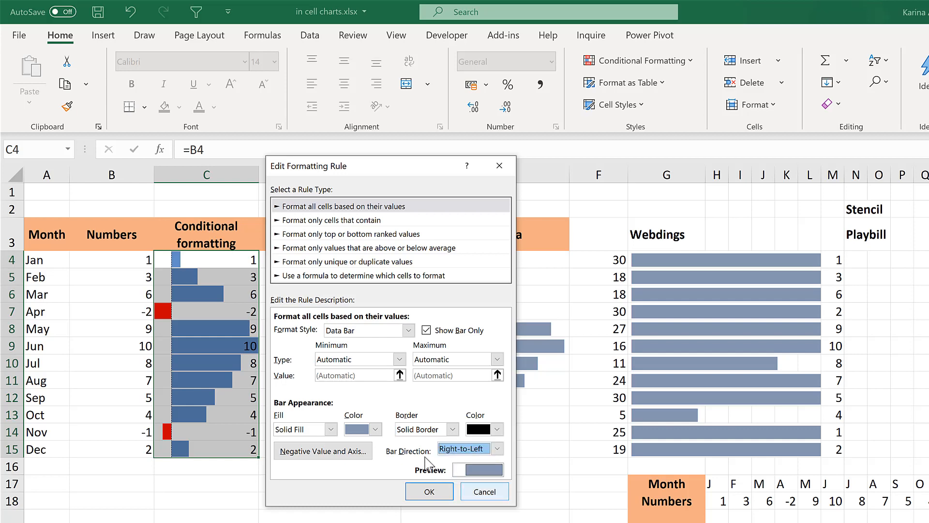
{"action": "left_click", "coordinate": [426, 492]}
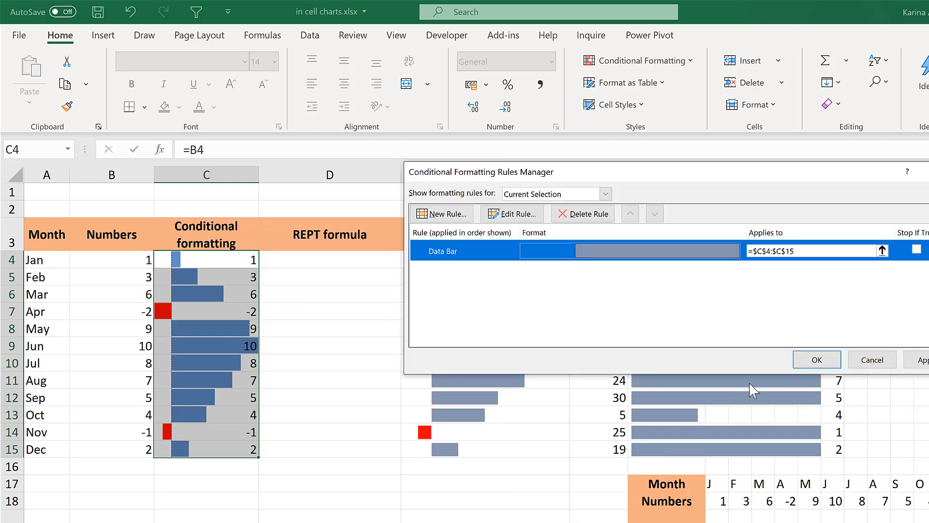
{"action": "left_click", "coordinate": [817, 359]}
{"action": "left_click", "coordinate": [317, 290]}
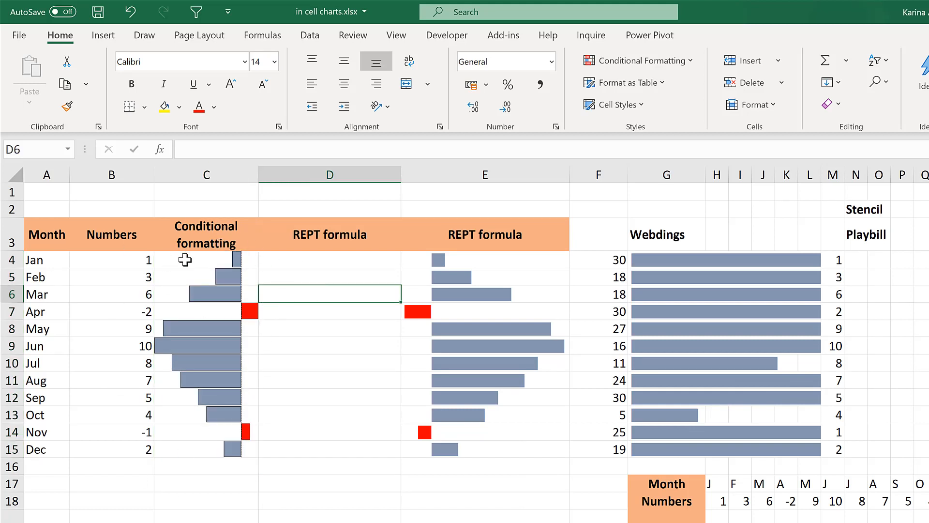
Reopen the C4:C15 data bar rule for editing and set its axis color to white in the negative value and axis settings.
{"action": "left_click_drag", "start_coordinate": [185, 260], "coordinate": [210, 444]}
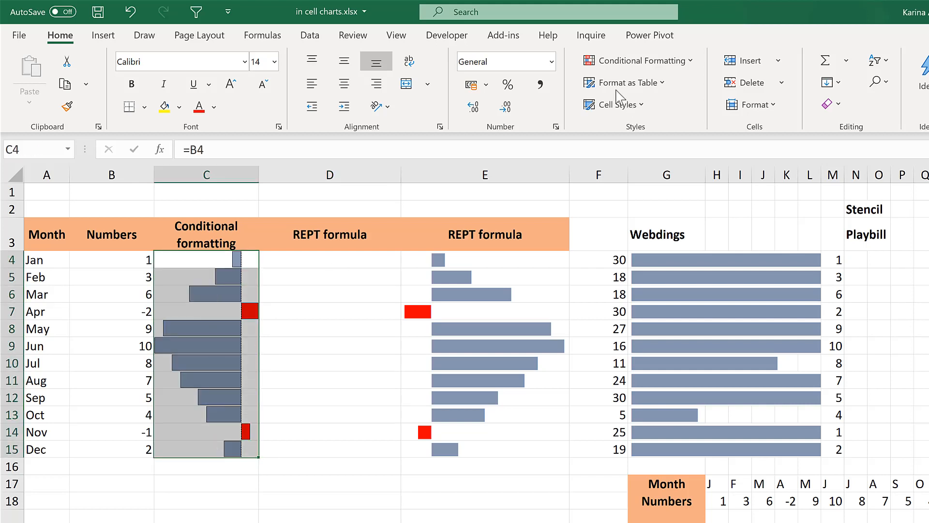
{"action": "left_click", "coordinate": [631, 66]}
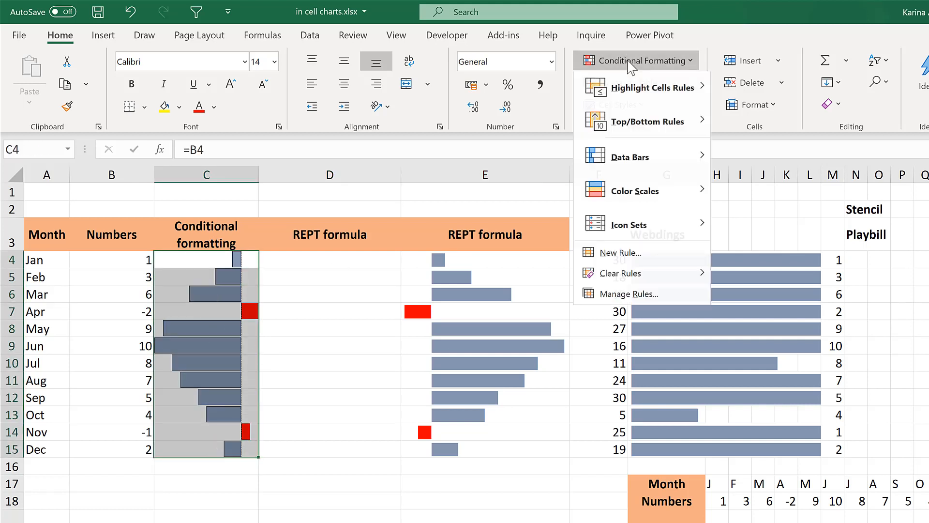
{"action": "left_click", "coordinate": [661, 301]}
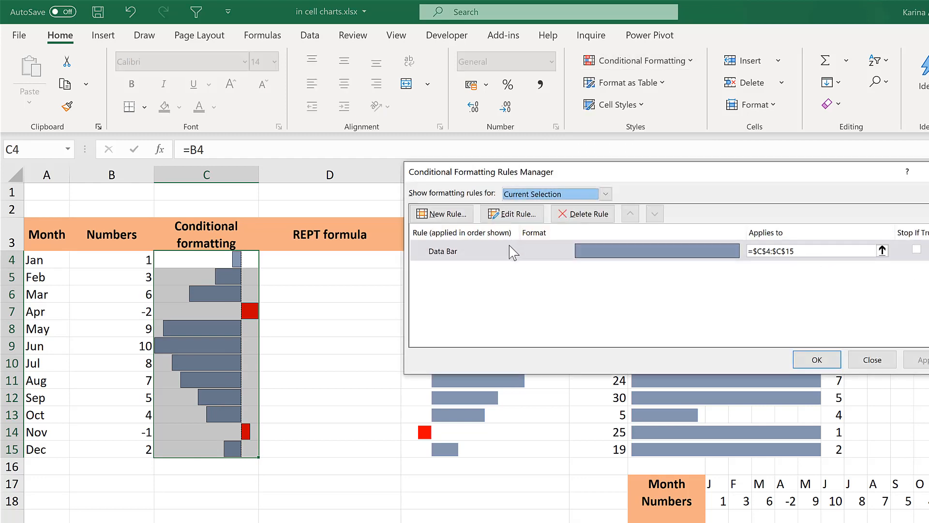
{"action": "left_click", "coordinate": [509, 245]}
{"action": "left_click", "coordinate": [513, 219]}
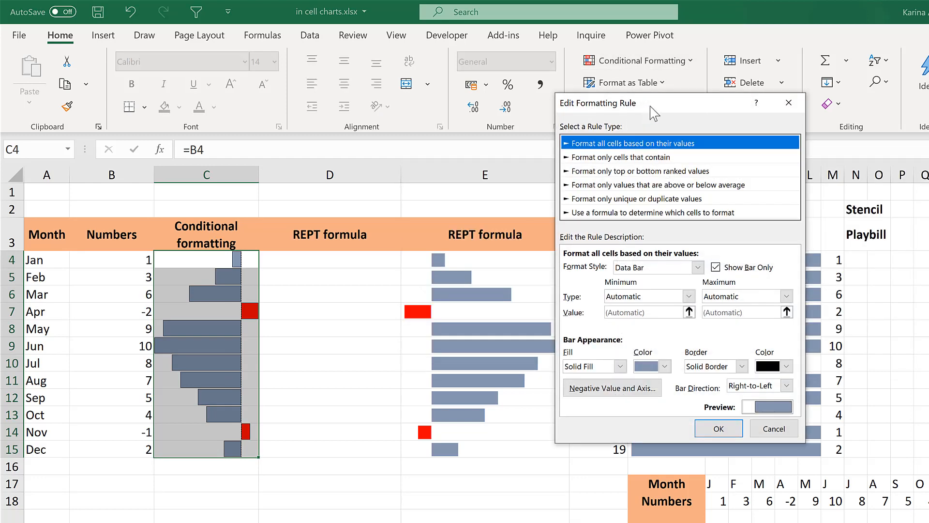
{"action": "left_click_drag", "start_coordinate": [592, 104], "coordinate": [310, 184]}
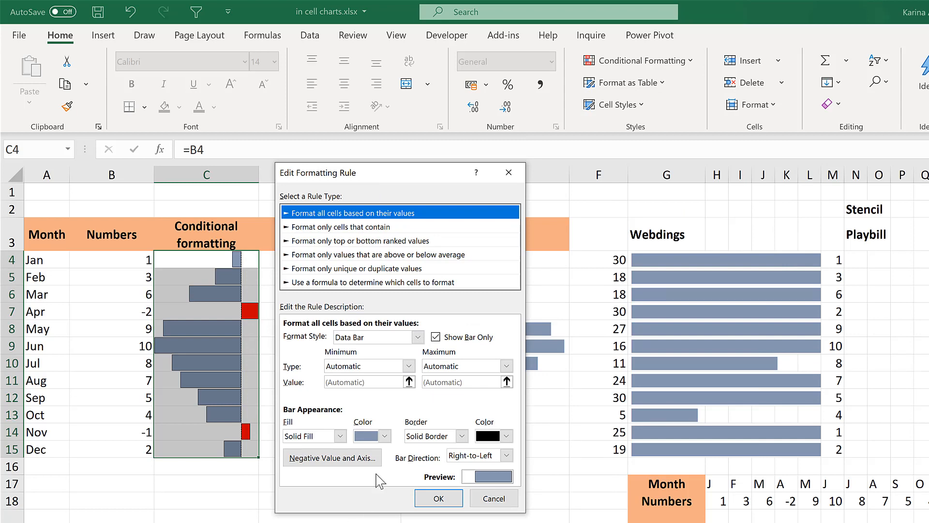
{"action": "left_click", "coordinate": [360, 460]}
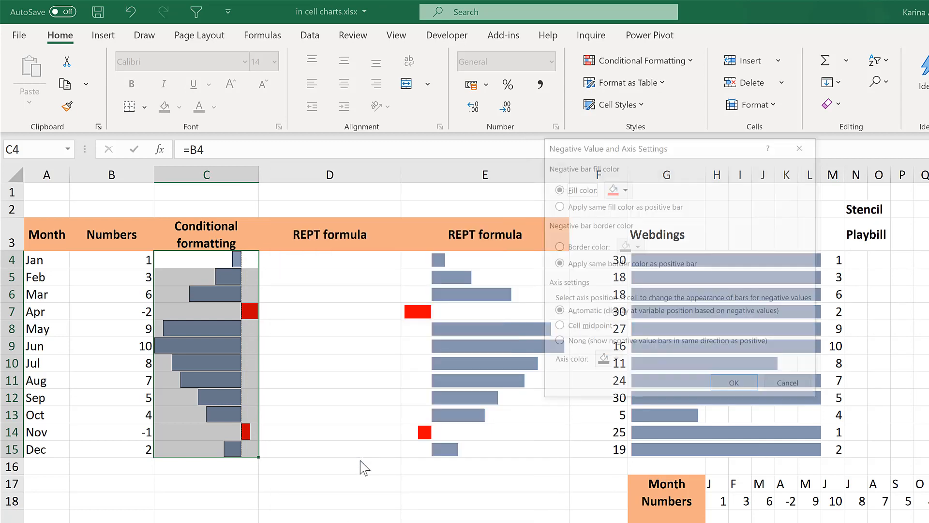
{"action": "left_click_drag", "start_coordinate": [684, 157], "coordinate": [446, 211]}
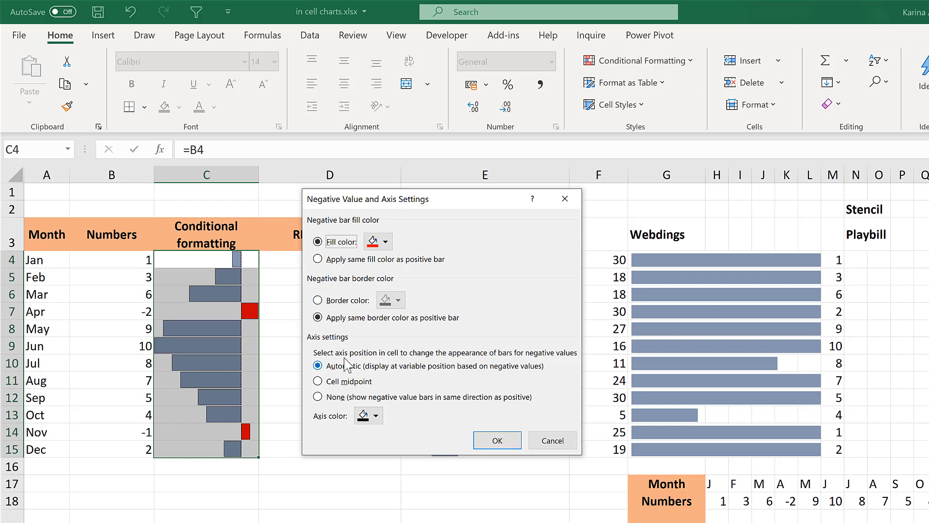
{"action": "left_click", "coordinate": [372, 416]}
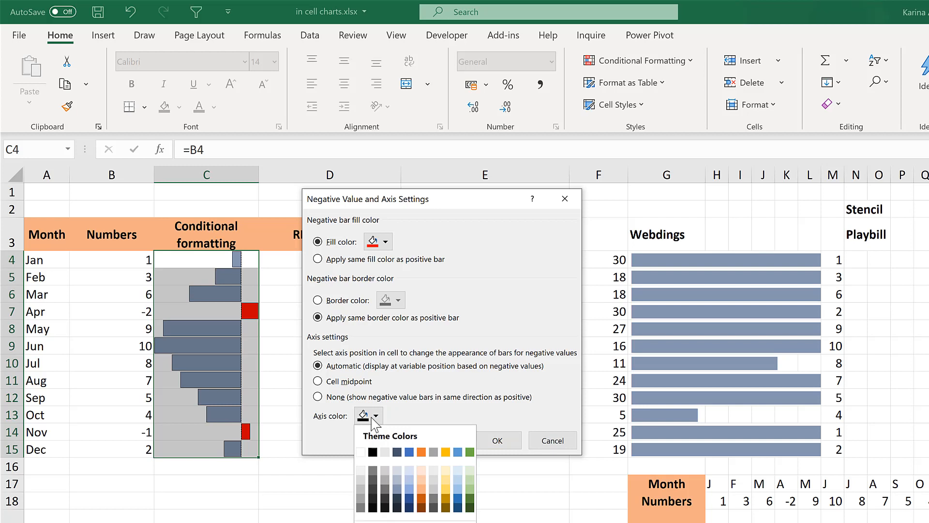
{"action": "left_click", "coordinate": [360, 453]}
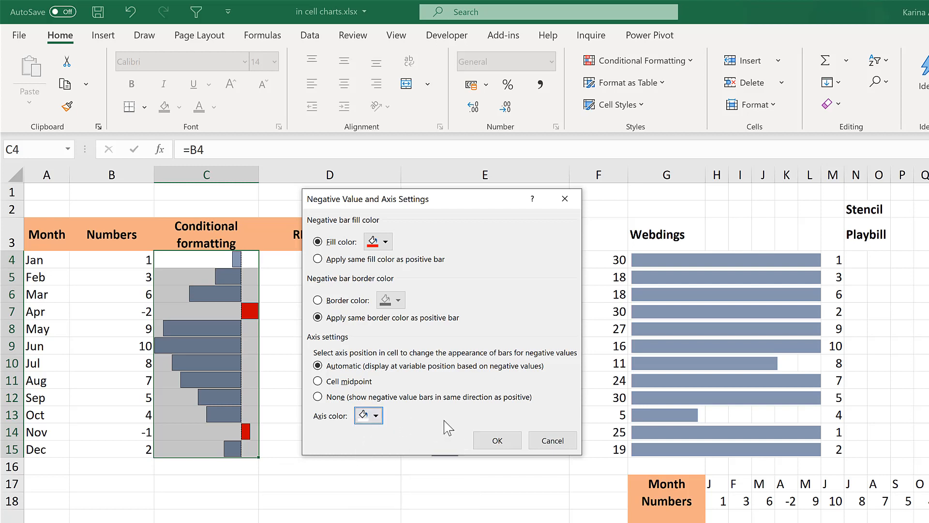
{"action": "left_click", "coordinate": [485, 441]}
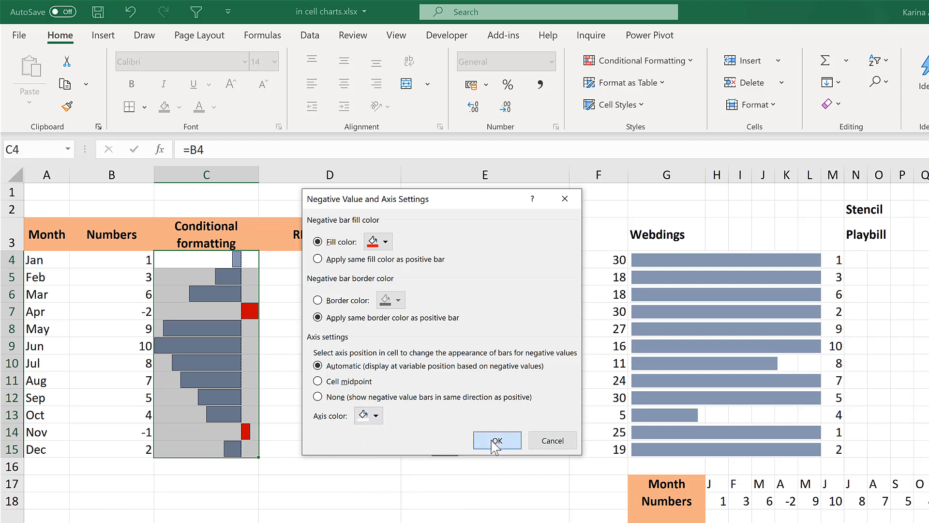
Set the data bar direction to Left-to-Right and apply the rule to C4:C15.
{"action": "left_click", "coordinate": [506, 455]}
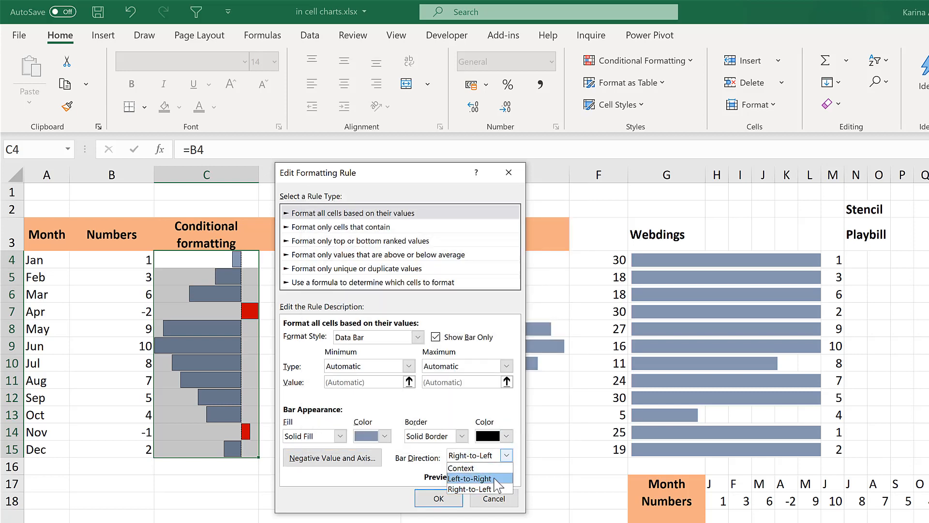
{"action": "left_click", "coordinate": [495, 479]}
{"action": "left_click", "coordinate": [445, 501]}
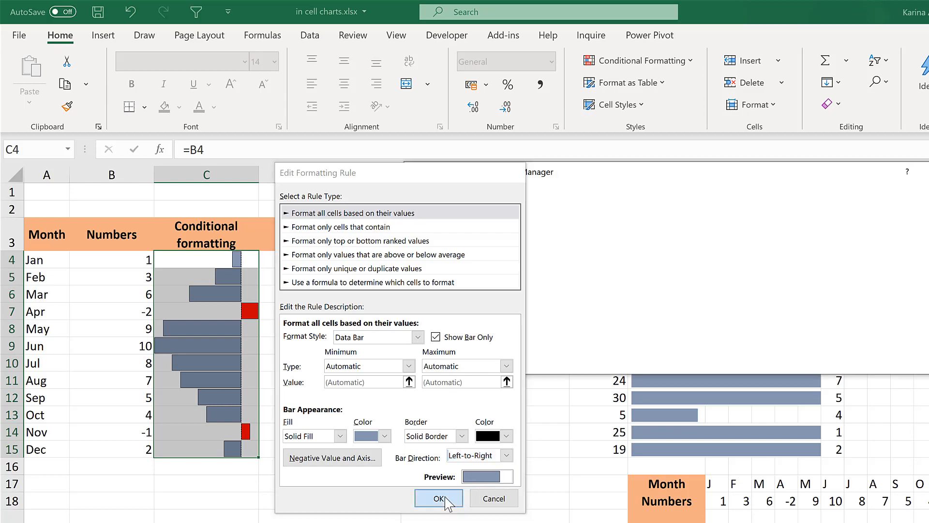
{"action": "left_click", "coordinate": [815, 358]}
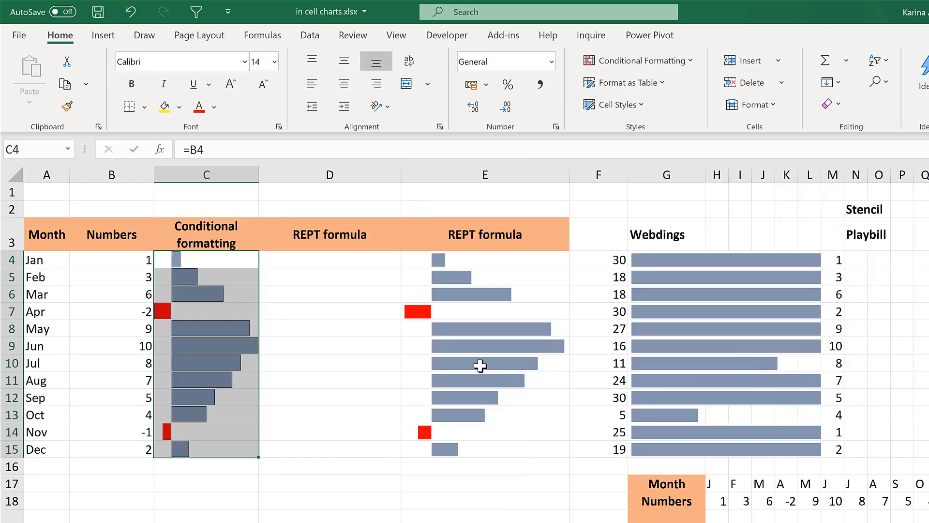
{"action": "left_click", "coordinate": [338, 311]}
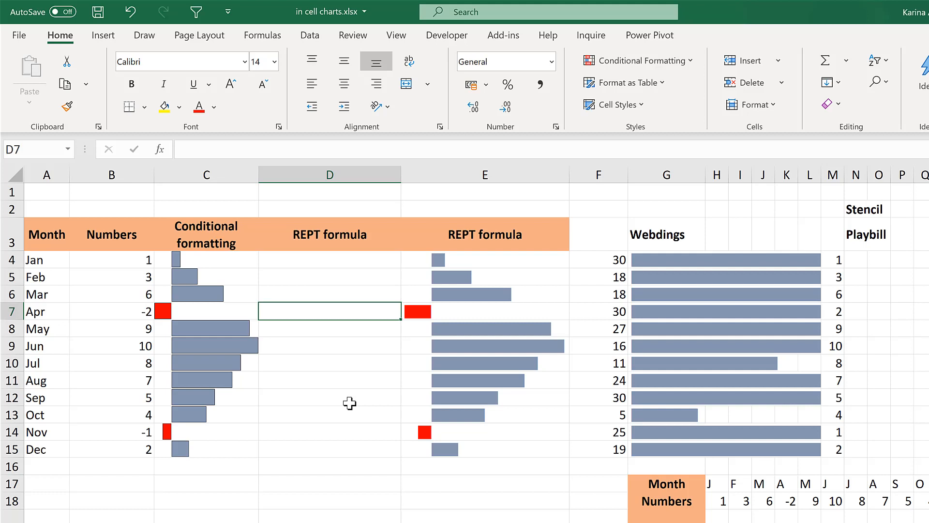
Enter the formula =REPT("g",B4) in cell D4 to repeat the letter g by January's number.
{"action": "left_click", "coordinate": [321, 261]}
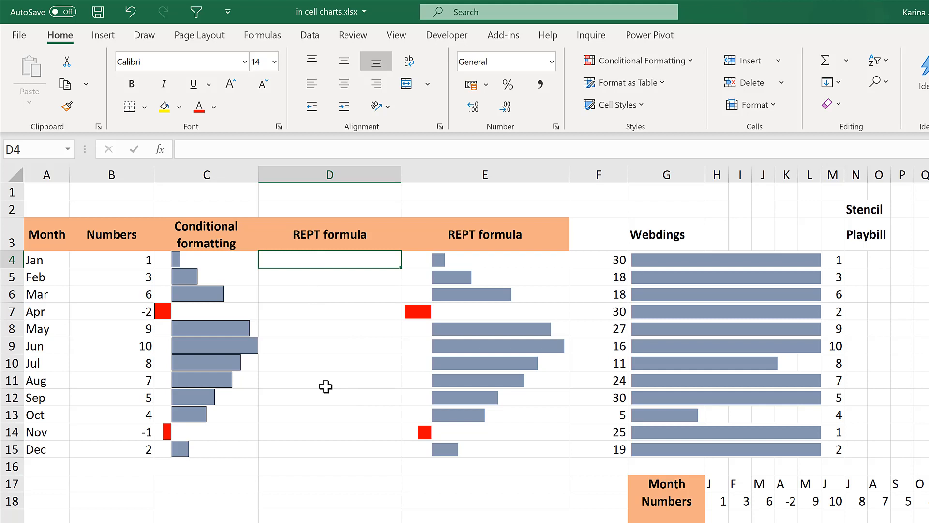
{"action": "type", "text": "=rept"}
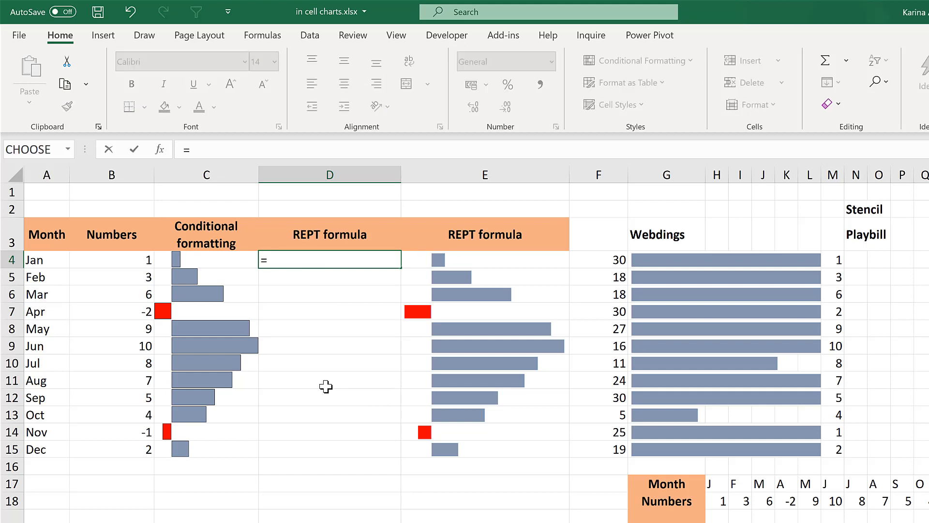
{"action": "key", "text": "Tab"}
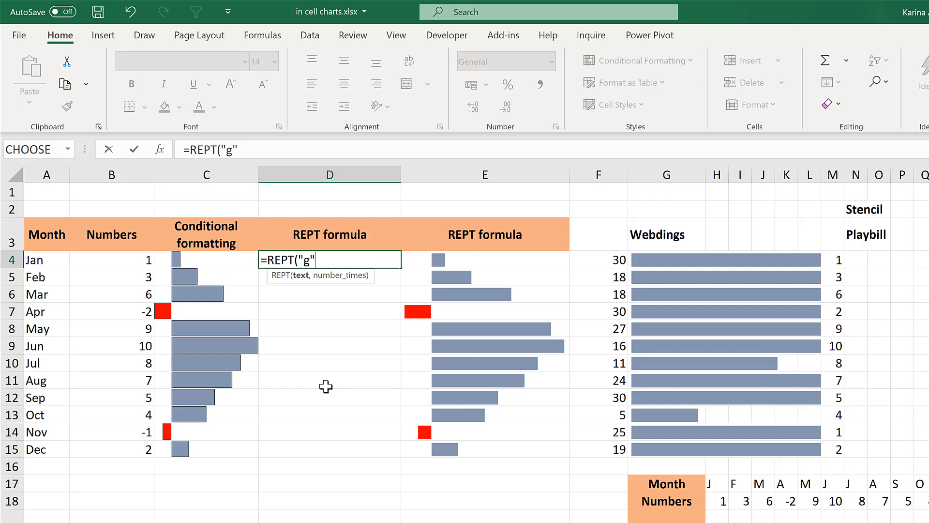
{"action": "type", "text": "\"g\","}
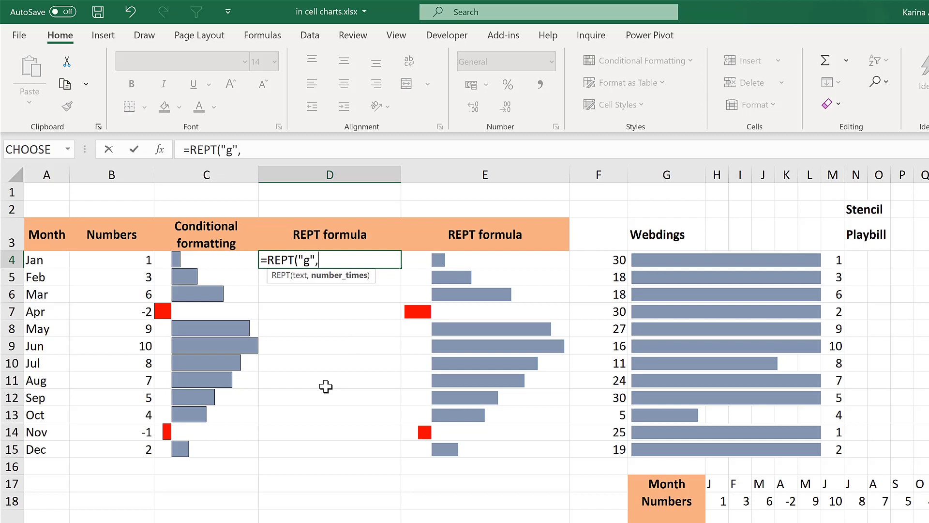
{"action": "left_click", "coordinate": [150, 260]}
{"action": "key", "text": "Return"}
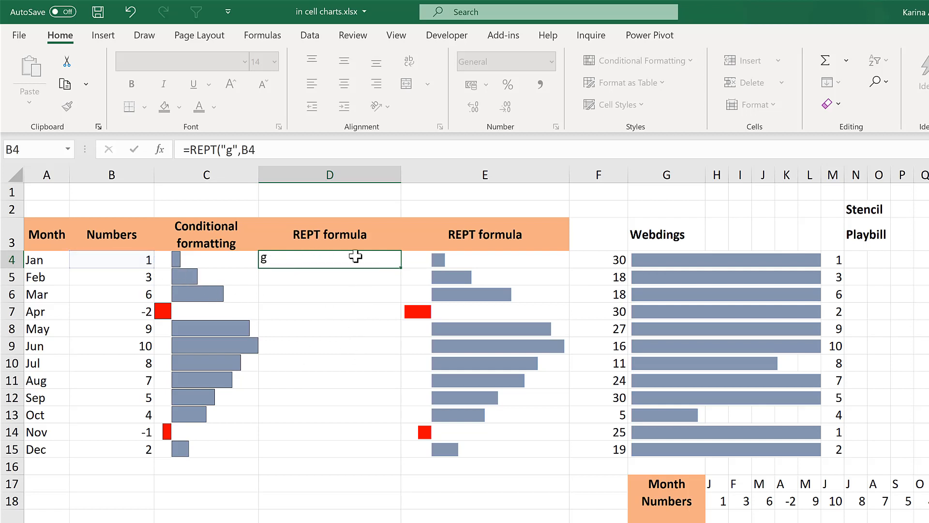
Fill the REPT formula from D4 down to D15 and set the font of these cells to Webdings.
{"action": "left_click", "coordinate": [376, 262]}
{"action": "double_click", "coordinate": [402, 271]}
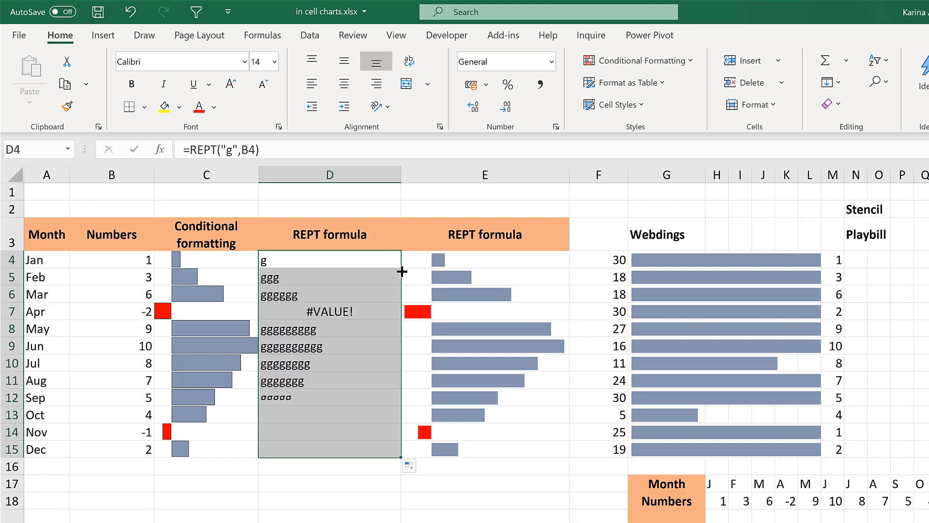
{"action": "left_click", "coordinate": [179, 58]}
{"action": "type", "text": "Webdings"}
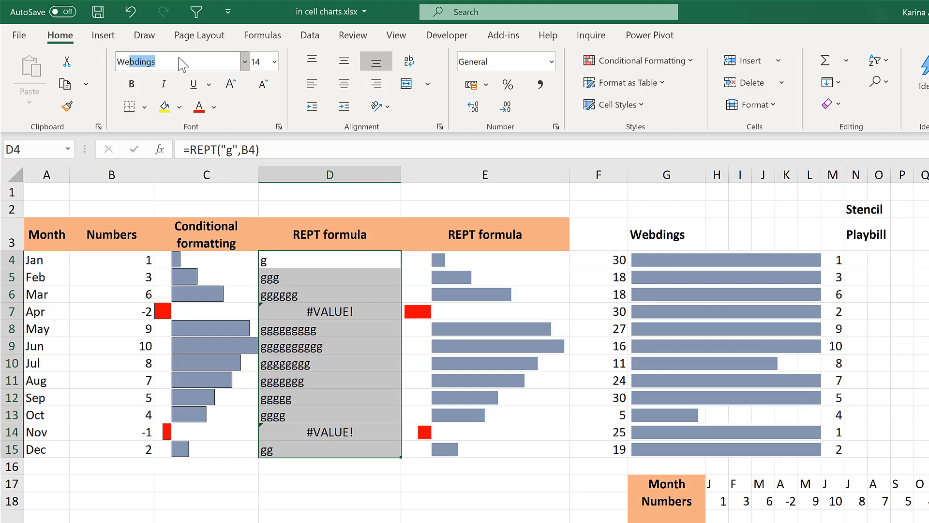
{"action": "key", "text": "Return"}
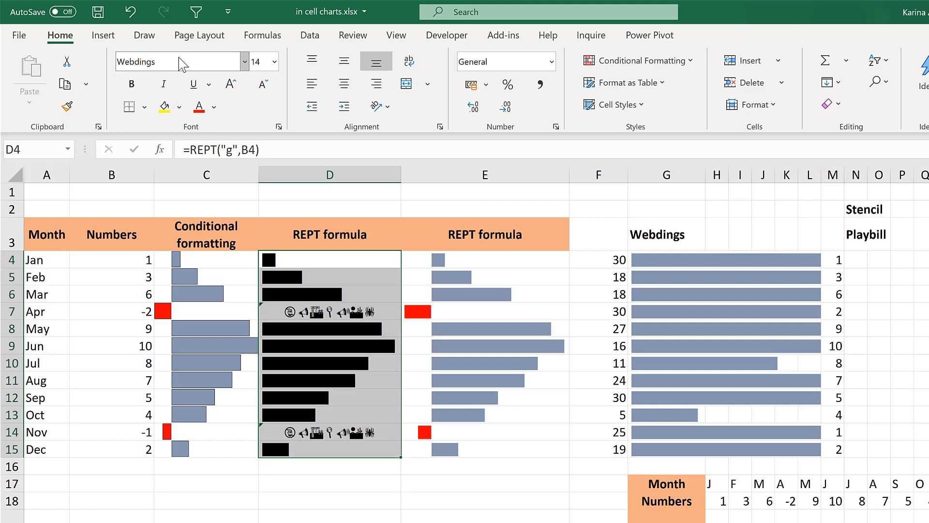
Color the Webdings bars in D4:D15 blue-gray to match the bars in column E.
{"action": "left_click", "coordinate": [317, 259]}
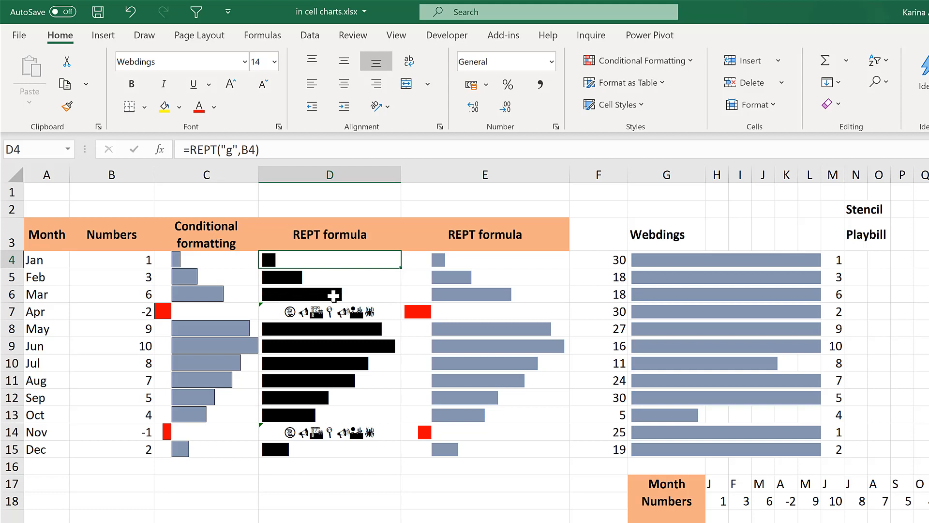
{"action": "left_click_drag", "start_coordinate": [323, 265], "coordinate": [321, 450]}
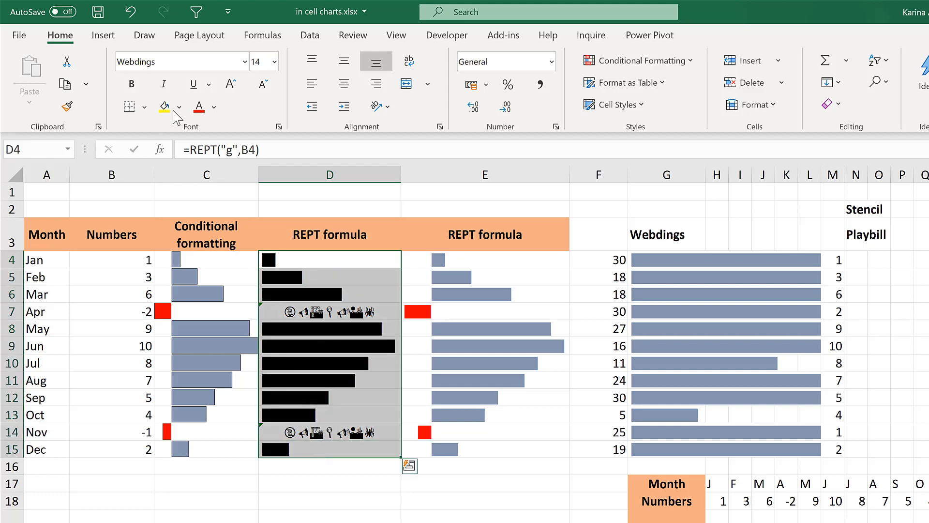
{"action": "left_click", "coordinate": [214, 107]}
{"action": "left_click", "coordinate": [229, 202]}
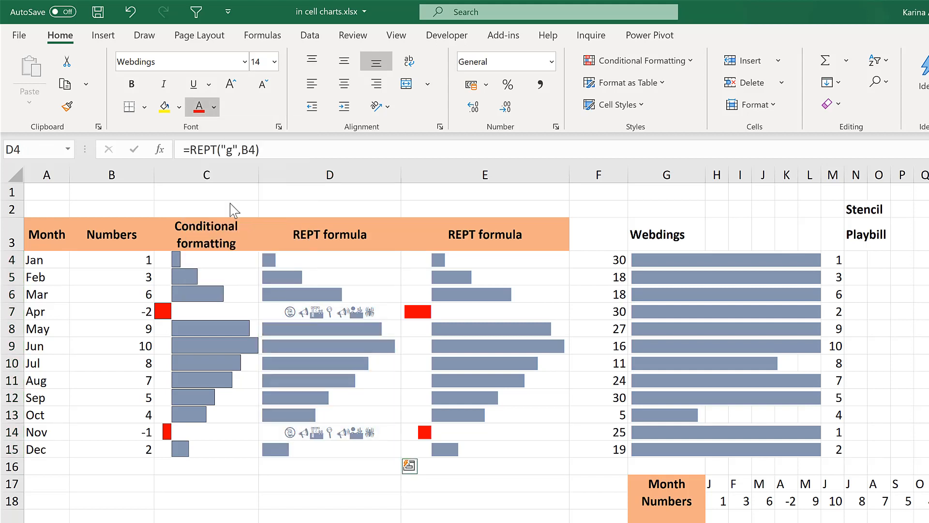
Set the font of the April and November cells D7 and D14 to Calibri Light.
{"action": "left_click", "coordinate": [364, 313]}
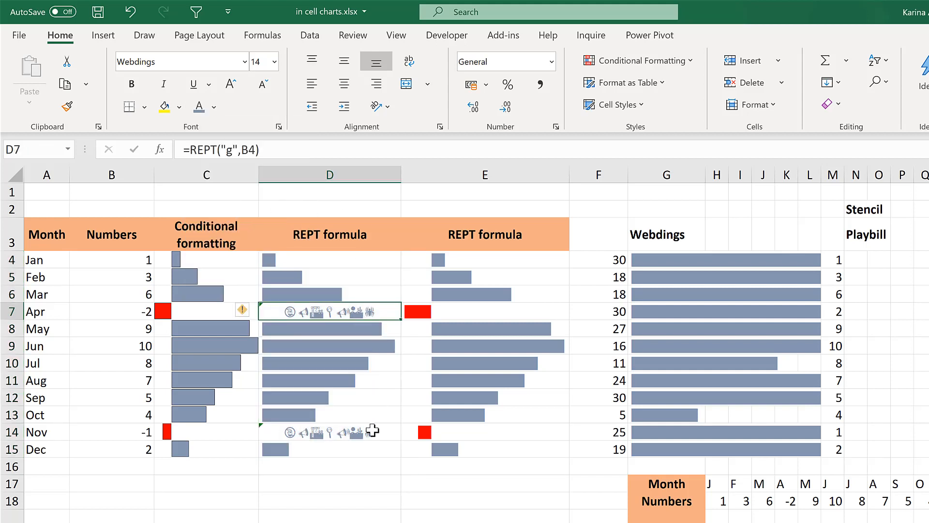
{"action": "left_click", "coordinate": [338, 435], "text": "ctrl"}
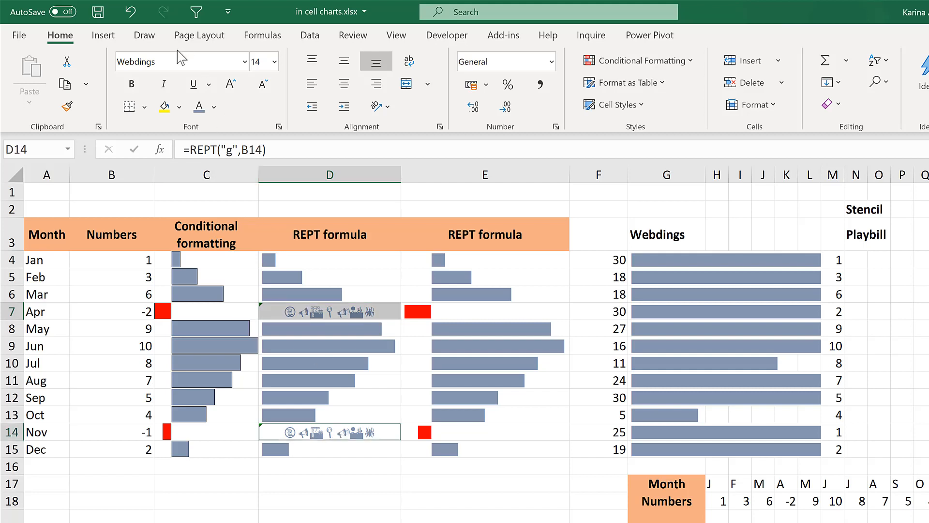
{"action": "left_click", "coordinate": [172, 61]}
{"action": "key", "text": "BackSpace"}
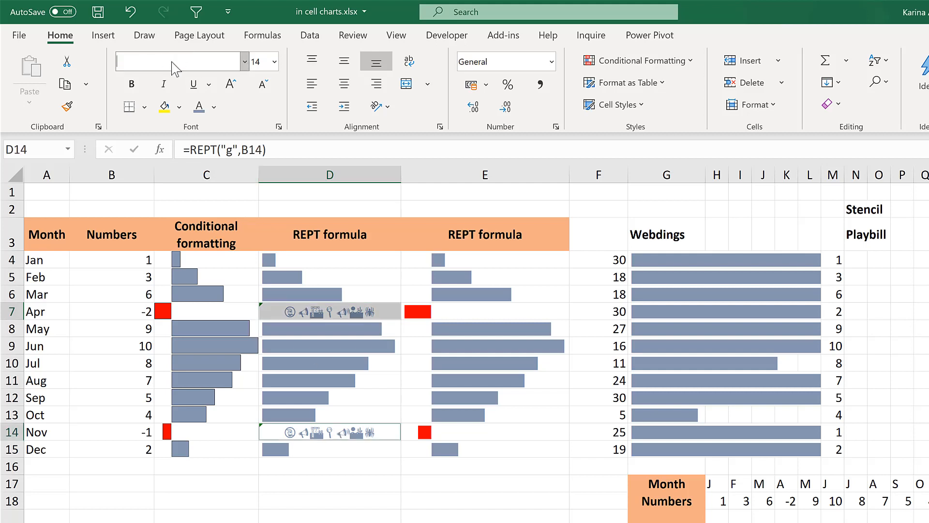
{"action": "type", "text": "Calibri Light"}
{"action": "key", "text": "Return"}
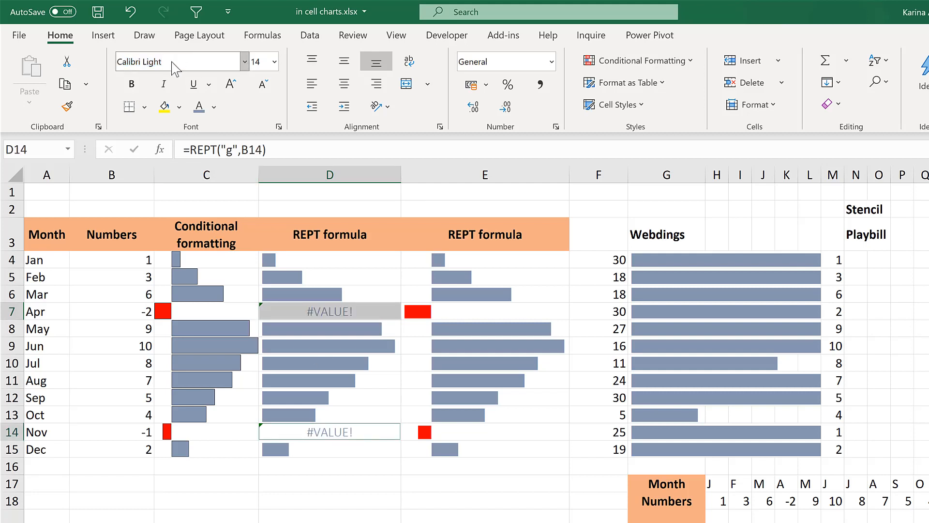
{"action": "left_click", "coordinate": [322, 193]}
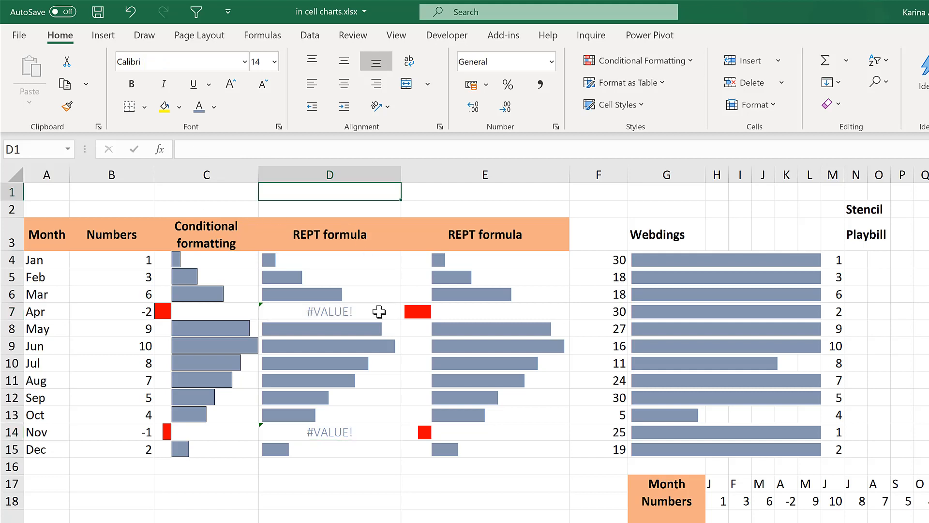
Examine the REPT formulas in D7 and E4 and the data bar cells C4:C15 to compare how each handles negative numbers.
{"action": "left_click", "coordinate": [380, 311]}
{"action": "left_click", "coordinate": [352, 149]}
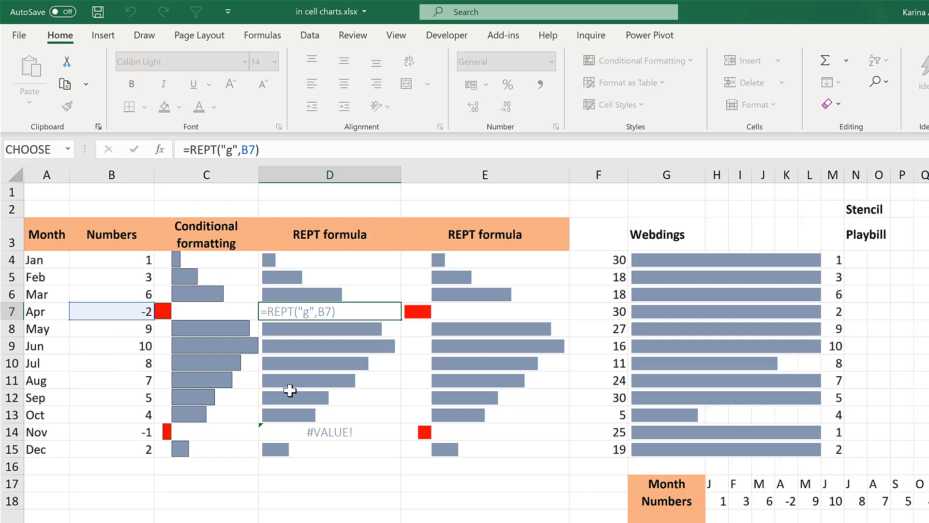
{"action": "key", "text": "Return"}
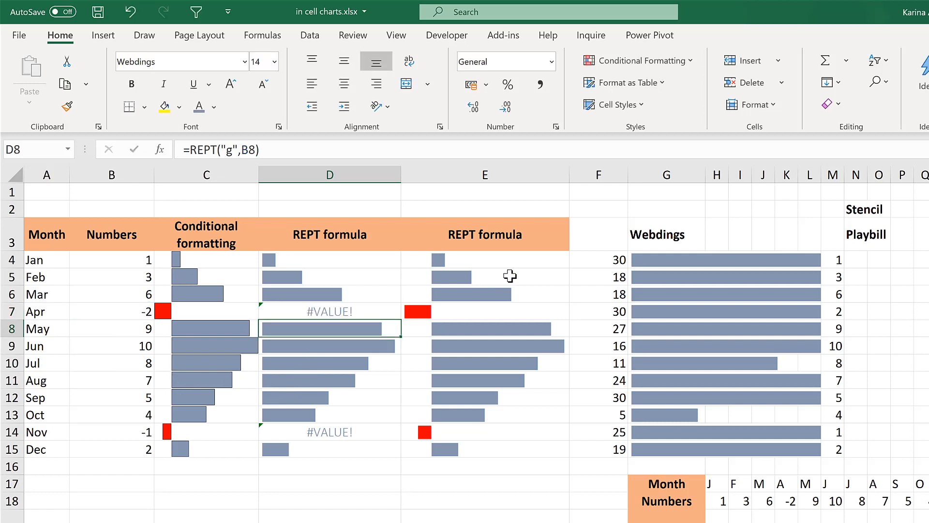
{"action": "left_click", "coordinate": [519, 260]}
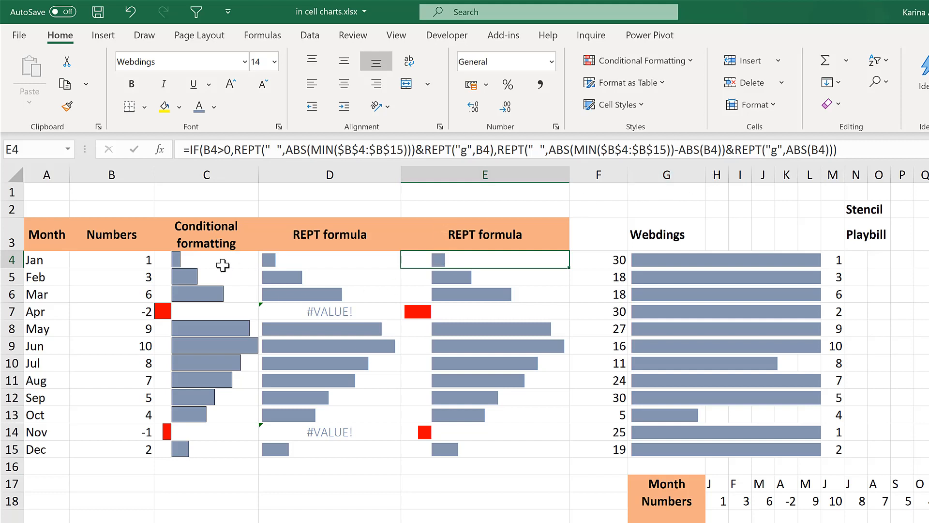
{"action": "left_click_drag", "start_coordinate": [220, 261], "coordinate": [212, 449]}
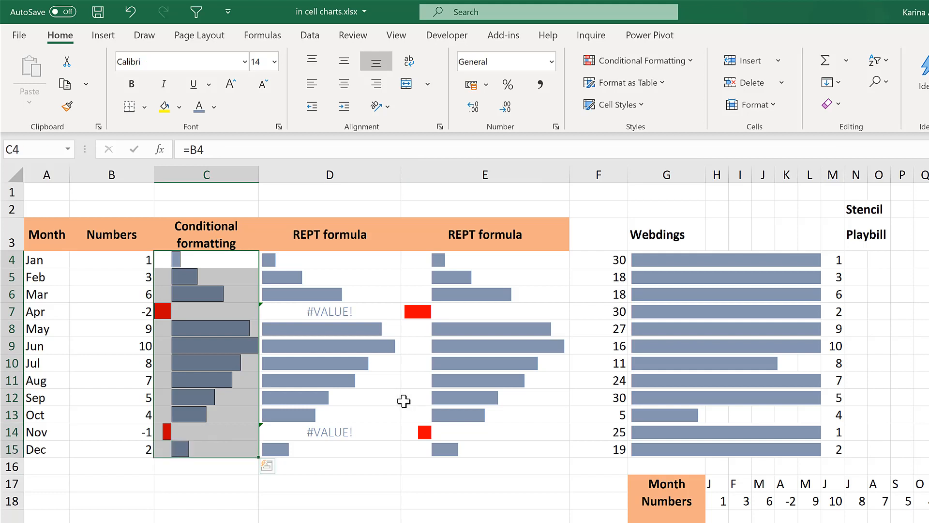
Try right and center alignment on the REPT bars in D4:D15, and finish with left alignment.
{"action": "left_click_drag", "start_coordinate": [361, 261], "coordinate": [345, 449]}
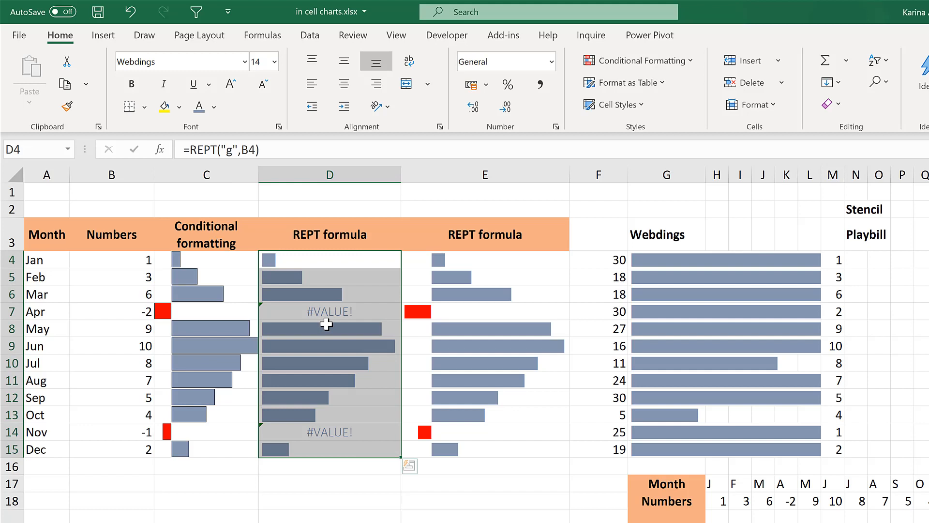
{"action": "left_click", "coordinate": [376, 84]}
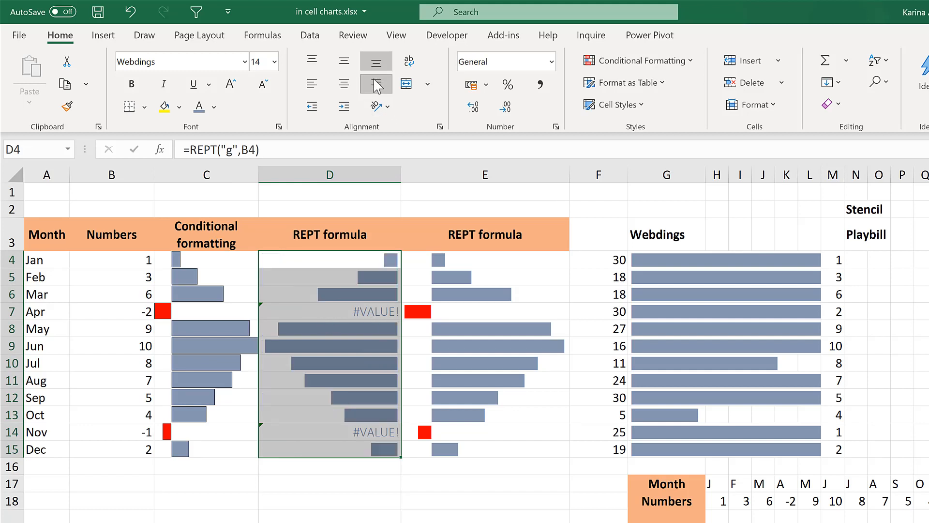
{"action": "left_click", "coordinate": [346, 86]}
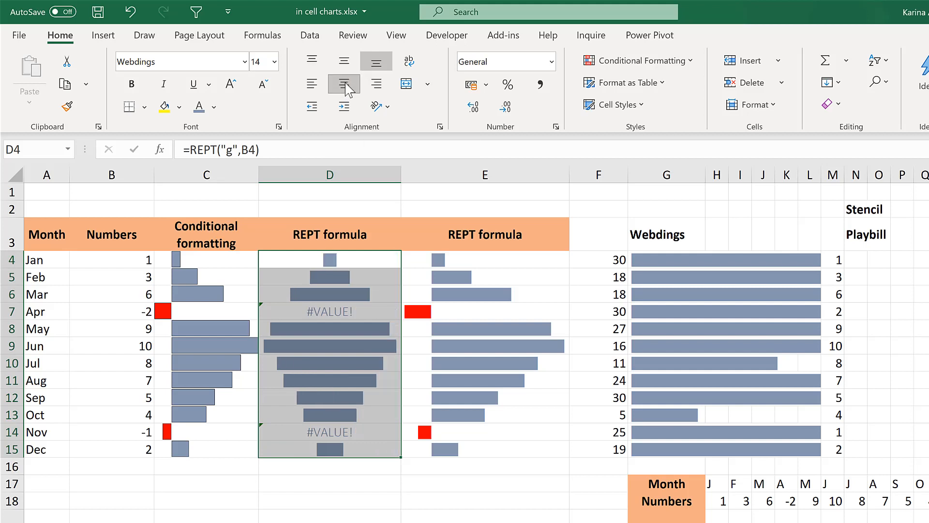
{"action": "left_click", "coordinate": [311, 87]}
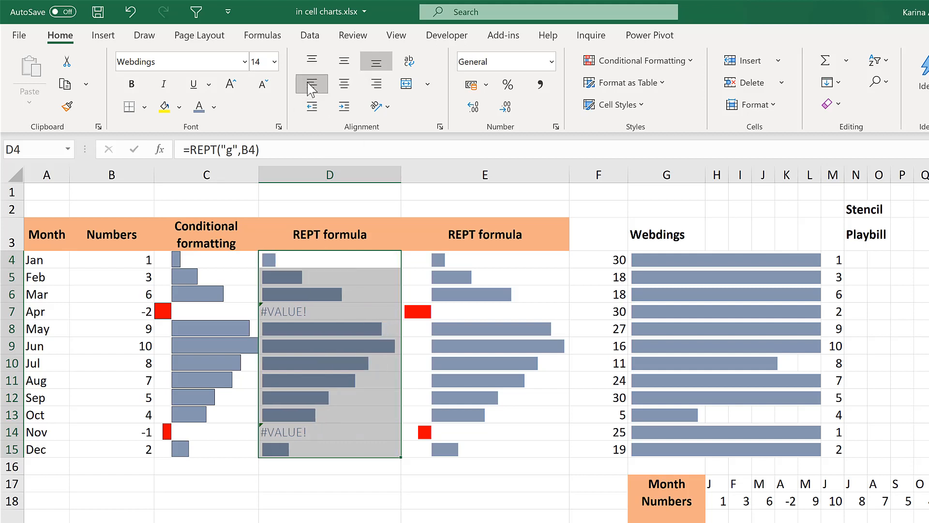
{"action": "left_click", "coordinate": [329, 194]}
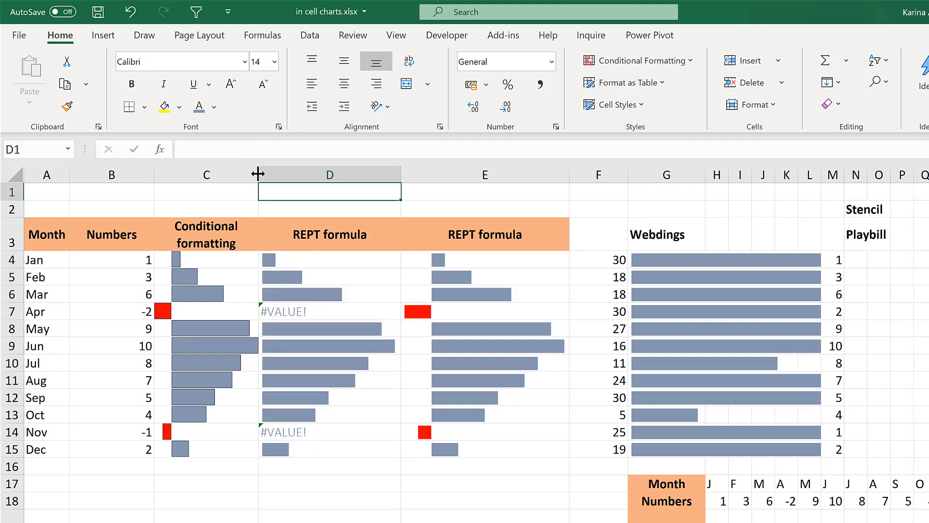
Narrow column C slightly, and try a narrower column E before restoring its width to compare how the bars scale.
{"action": "mouse_move", "coordinate": [258, 174]}
{"action": "left_mouse_down"}
{"action": "mouse_move", "coordinate": [316, 173]}
{"action": "mouse_move", "coordinate": [244, 179]}
{"action": "left_mouse_up"}
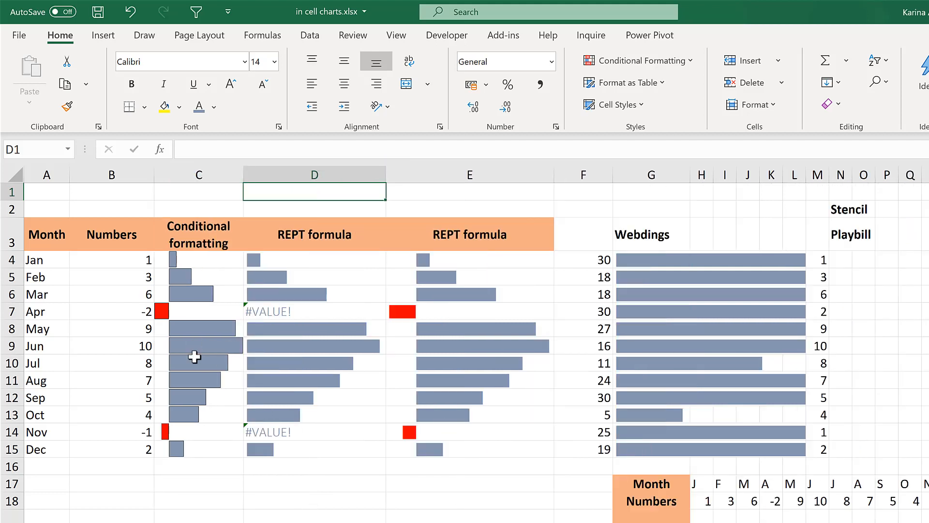
{"action": "left_click_drag", "start_coordinate": [554, 174], "coordinate": [486, 184]}
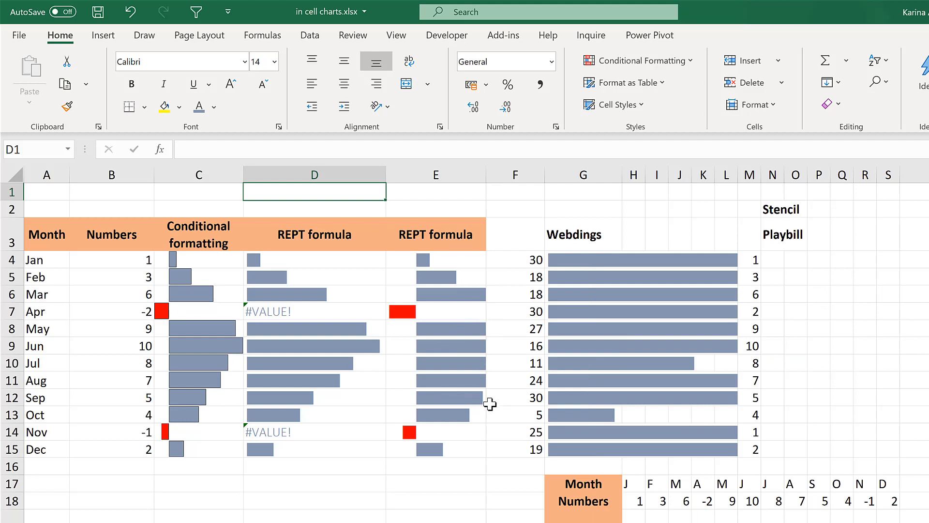
{"action": "left_click_drag", "start_coordinate": [488, 173], "coordinate": [554, 176]}
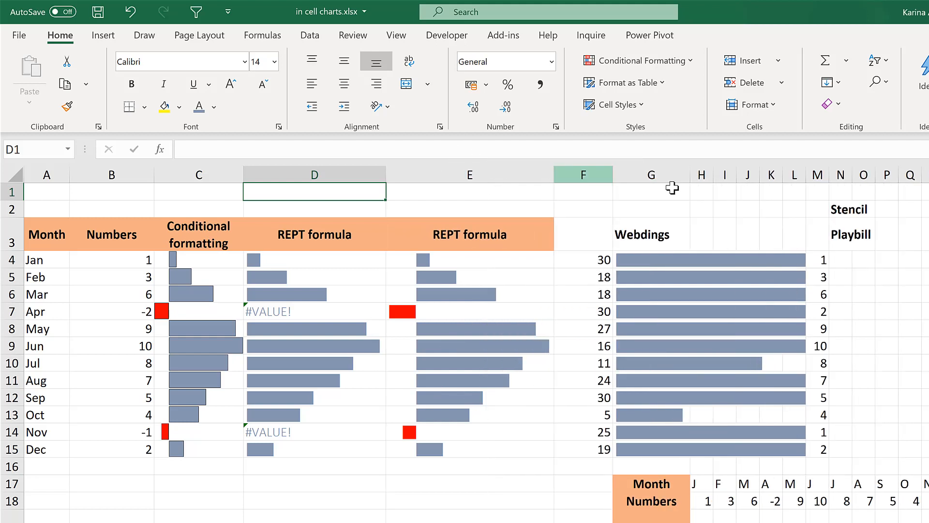
Examine the REPT formula in cell G4 of the Webdings column without changing it.
{"action": "left_click", "coordinate": [647, 192]}
{"action": "key", "text": "Right"}
{"action": "key", "text": "Right"}
{"action": "key", "text": "Right"}
{"action": "key", "text": "Right"}
{"action": "key", "text": "Right"}
{"action": "key", "text": "Right"}
{"action": "key", "text": "Right"}
{"action": "key", "text": "Right"}
{"action": "key", "text": "Right"}
{"action": "key", "text": "Right"}
{"action": "key", "text": "Right"}
{"action": "key", "text": "Right"}
{"action": "key", "text": "Right"}
{"action": "key", "text": "Right"}
{"action": "key", "text": "Right"}
{"action": "key", "text": "Right"}
{"action": "key", "text": "Right"}
{"action": "key", "text": "Right"}
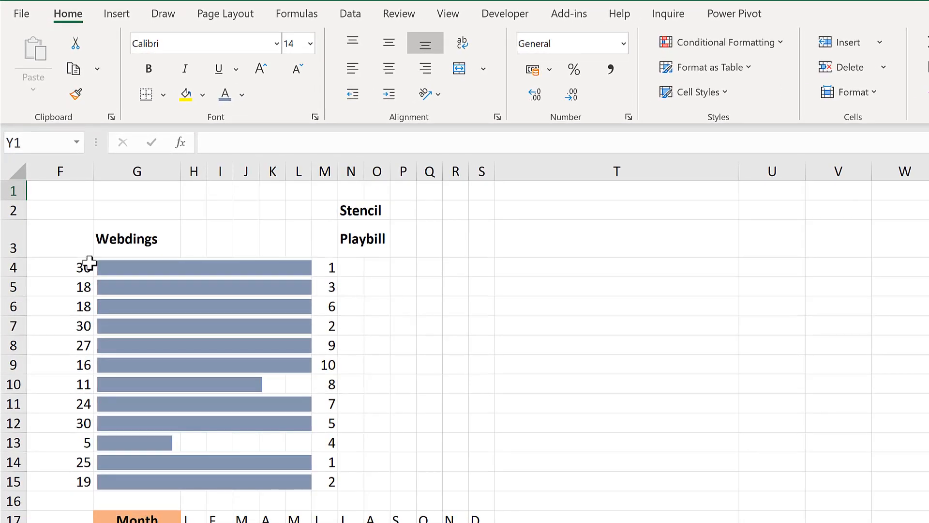
{"action": "left_click", "coordinate": [114, 266]}
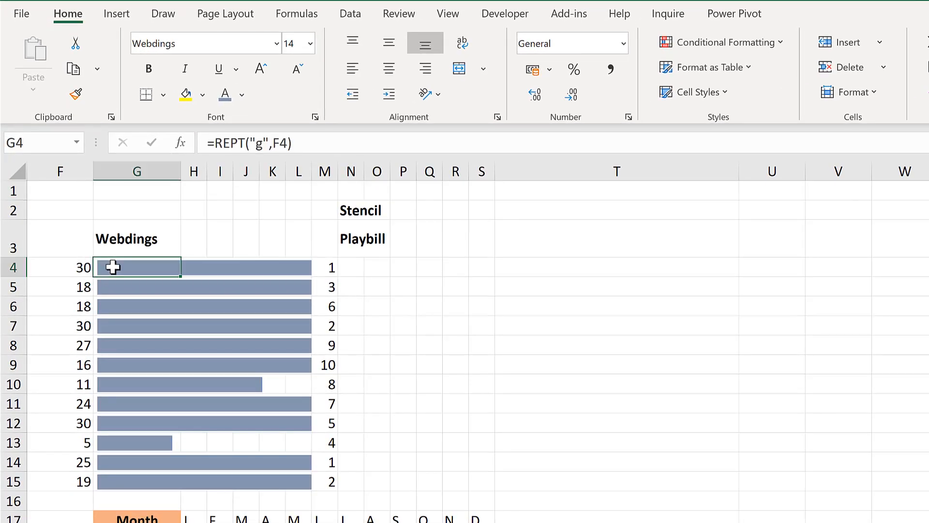
{"action": "left_click", "coordinate": [300, 143]}
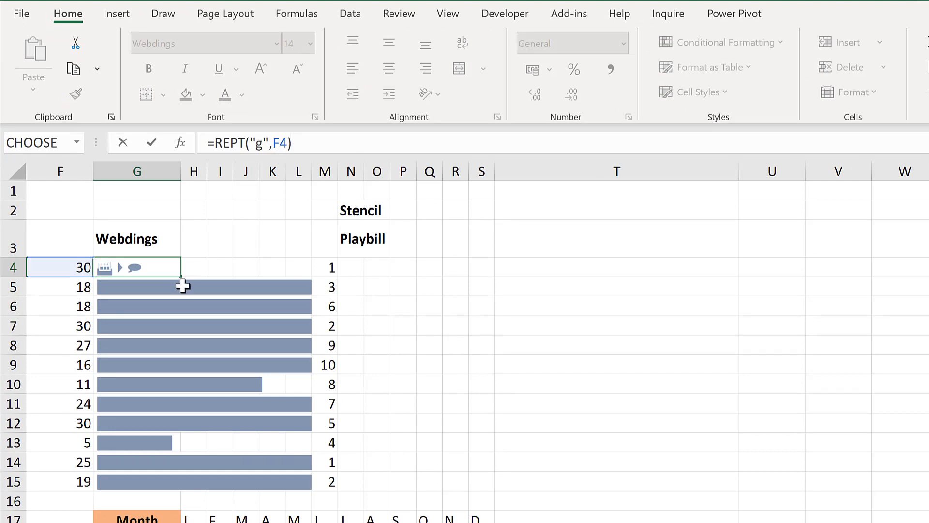
{"action": "key", "text": "Escape"}
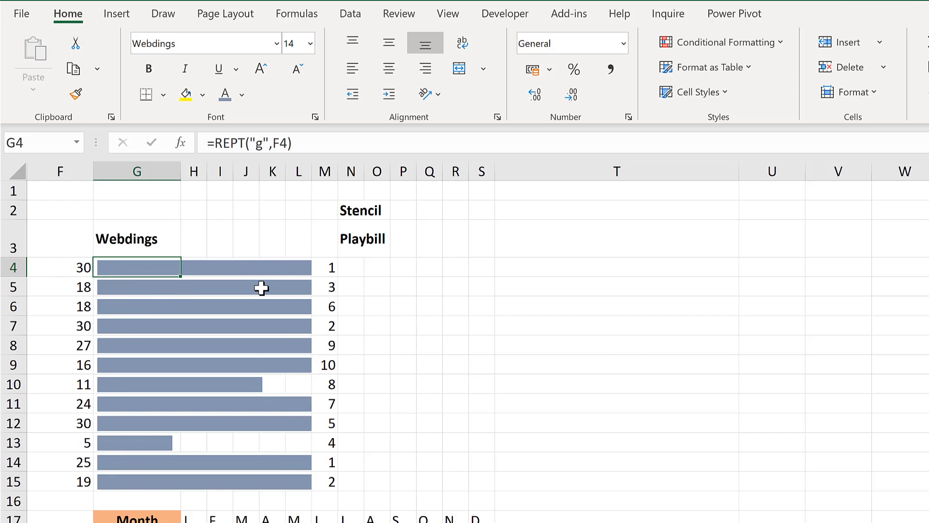
Change the formula in G4 to =REPT("g",F4/4) and fill it down to G15.
{"action": "left_click", "coordinate": [288, 144]}
{"action": "type", "text": "/4"}
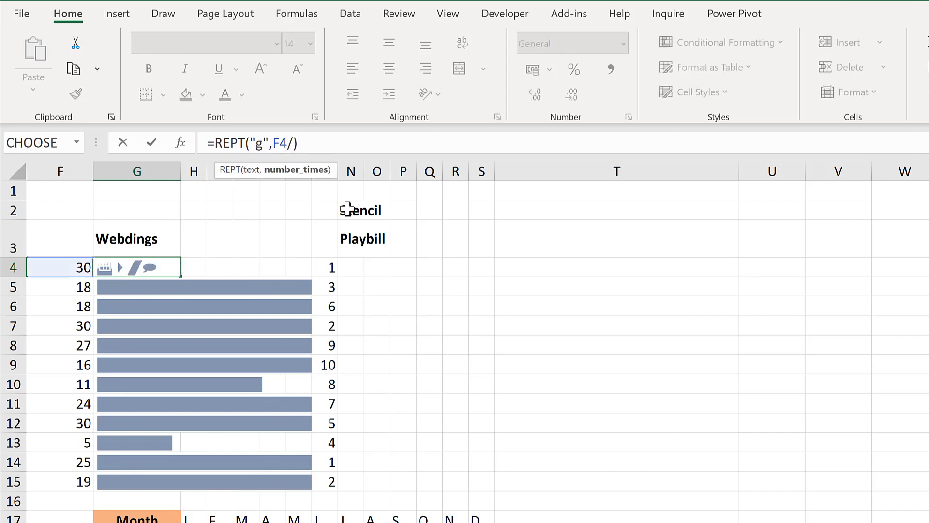
{"action": "key", "text": "Return"}
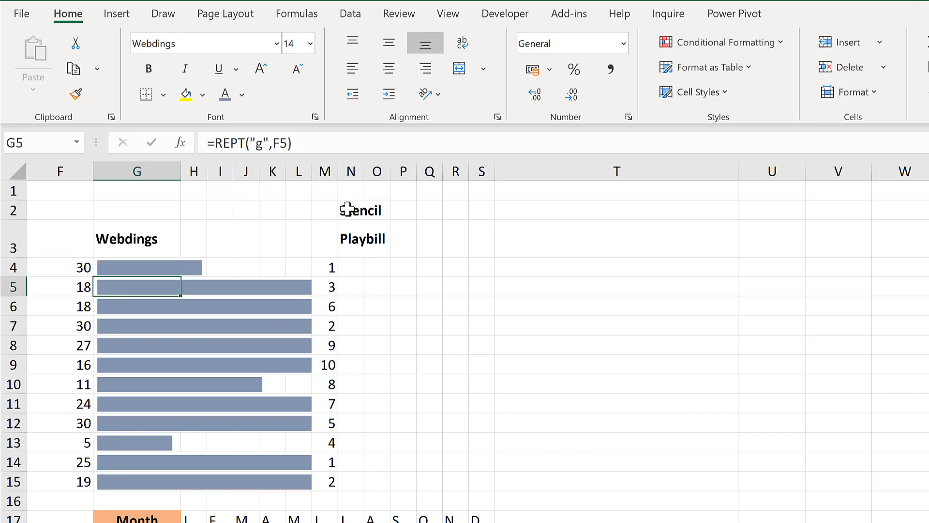
{"action": "left_click", "coordinate": [152, 266]}
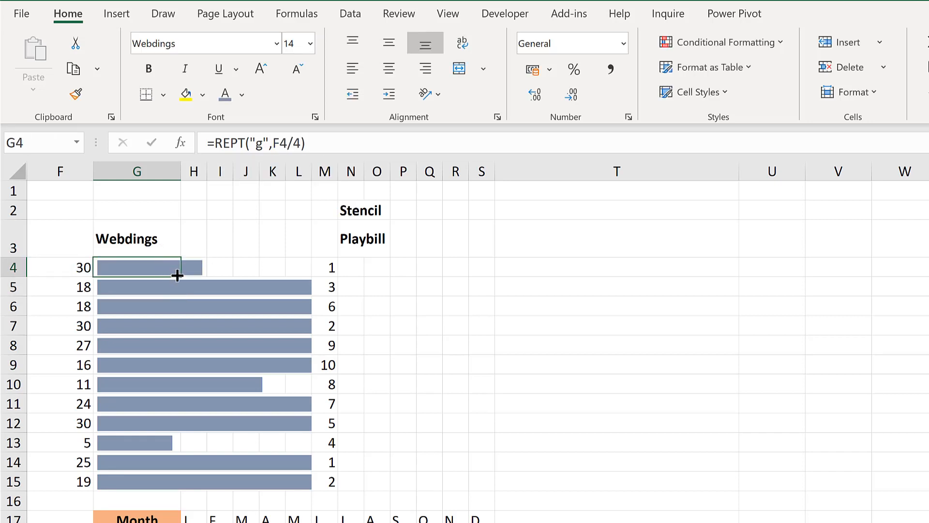
{"action": "double_click", "coordinate": [178, 275]}
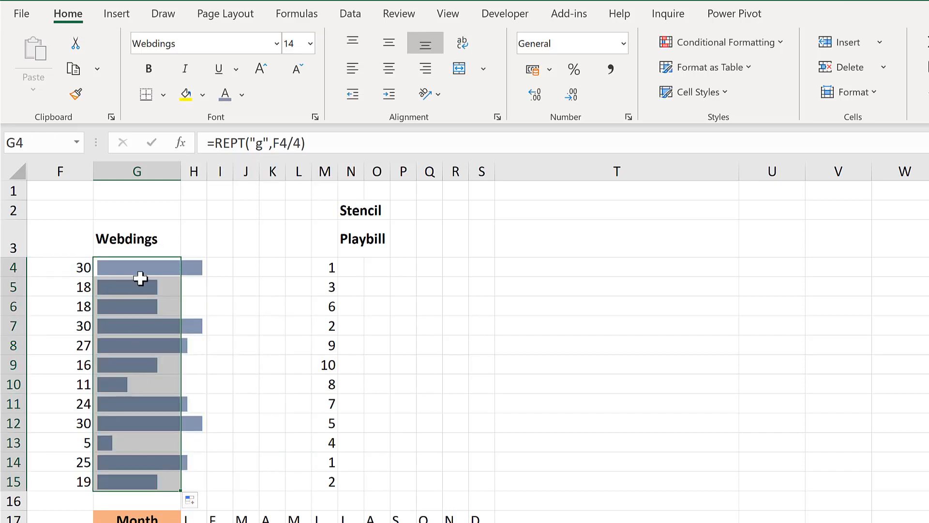
{"action": "left_click", "coordinate": [250, 271]}
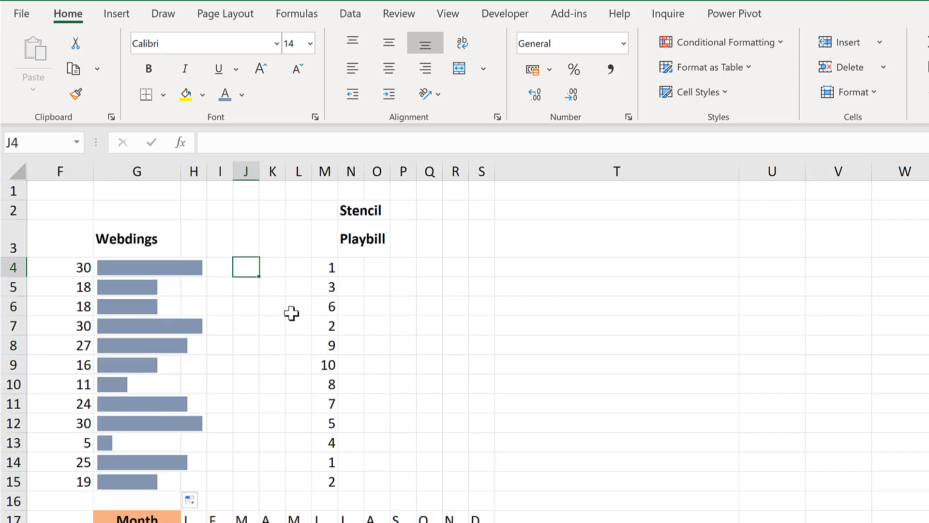
Enter =REPT("|",M4) in N4 and fill it down to N15.
{"action": "left_click", "coordinate": [359, 267]}
{"action": "type", "text": "=rept"}
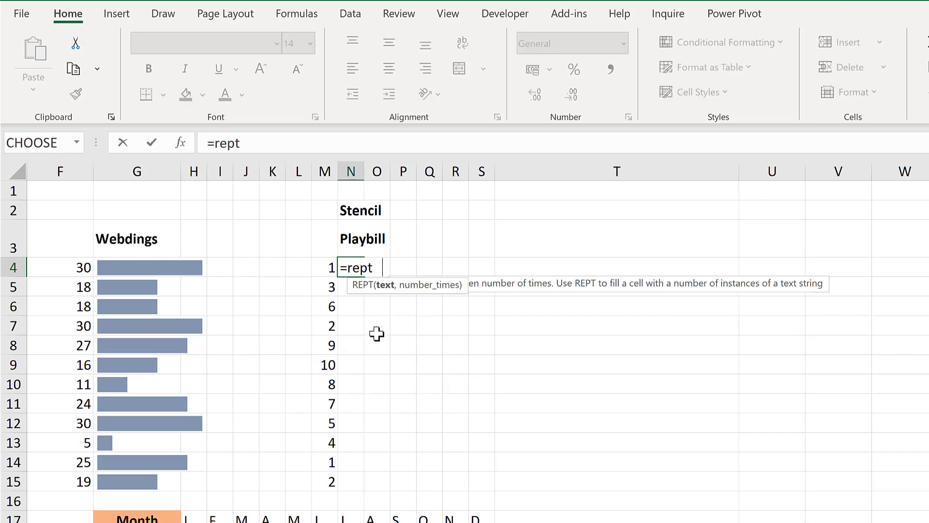
{"action": "key", "text": "Tab"}
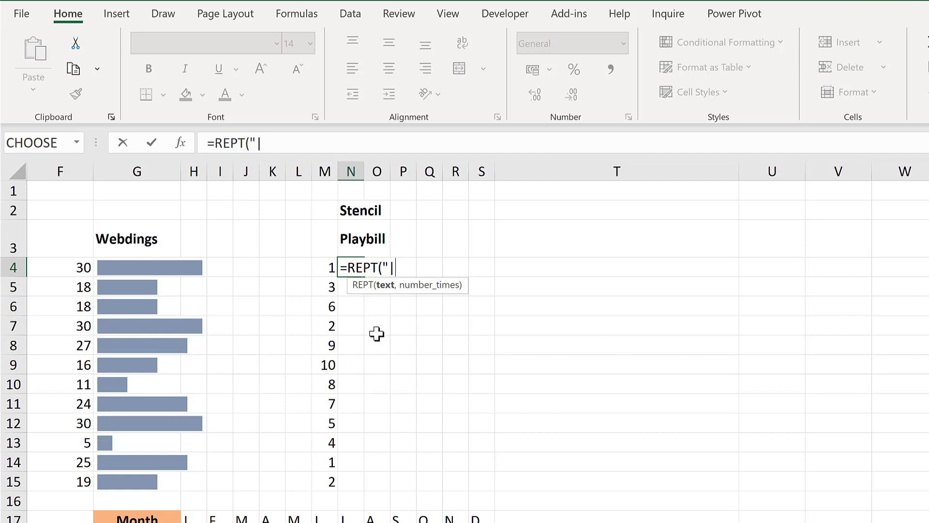
{"action": "type", "text": "\"|\","}
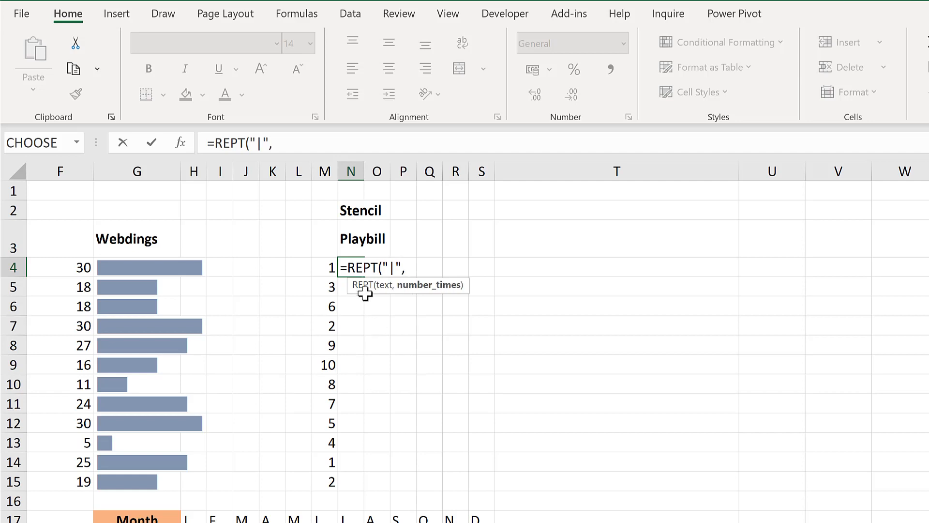
{"action": "left_click", "coordinate": [325, 265]}
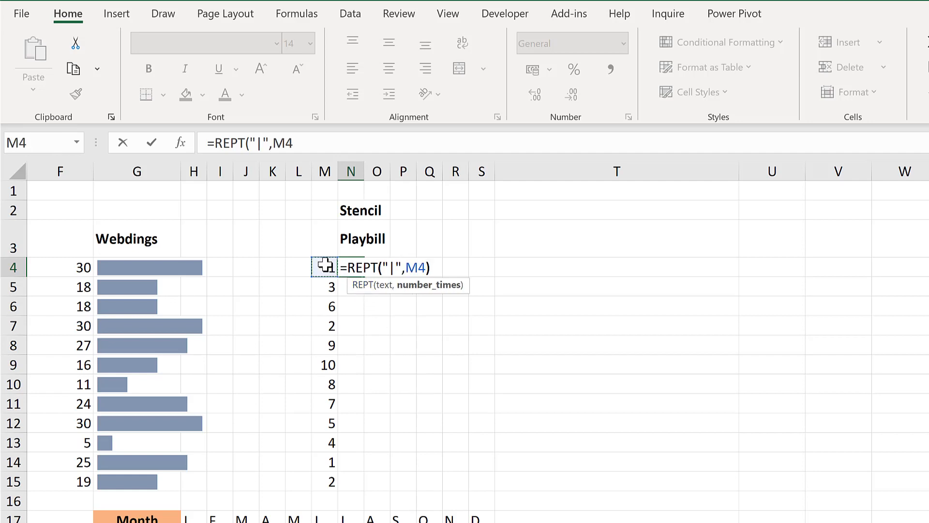
{"action": "type", "text": ")"}
{"action": "key", "text": "Return"}
{"action": "left_click", "coordinate": [353, 269]}
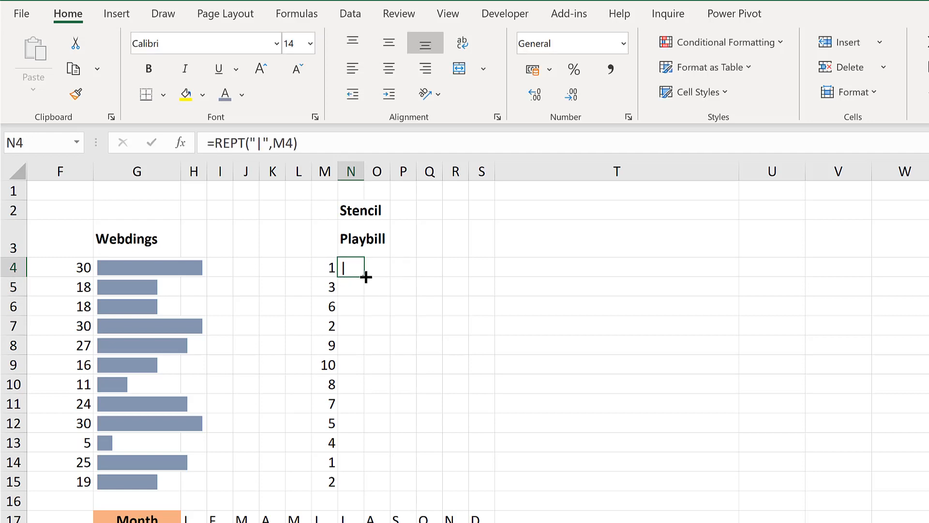
{"action": "double_click", "coordinate": [364, 276]}
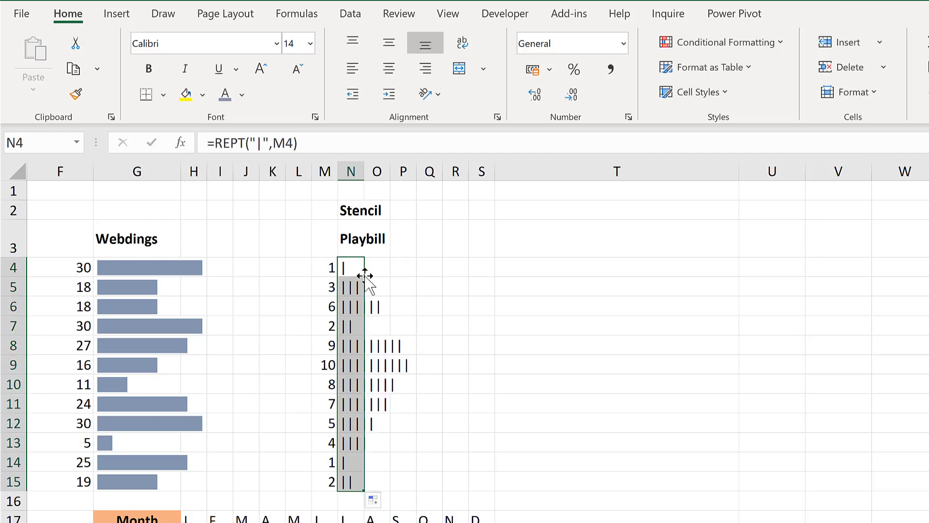
Try the Stencil font on the REPT bars in N4:N15.
{"action": "left_click", "coordinate": [175, 43]}
{"action": "type", "text": "Stencil"}
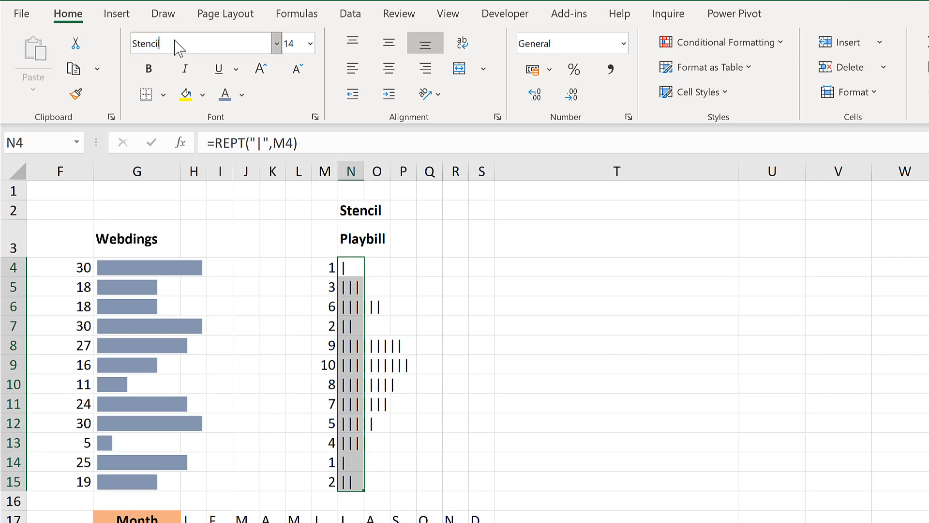
{"action": "key", "text": "Return"}
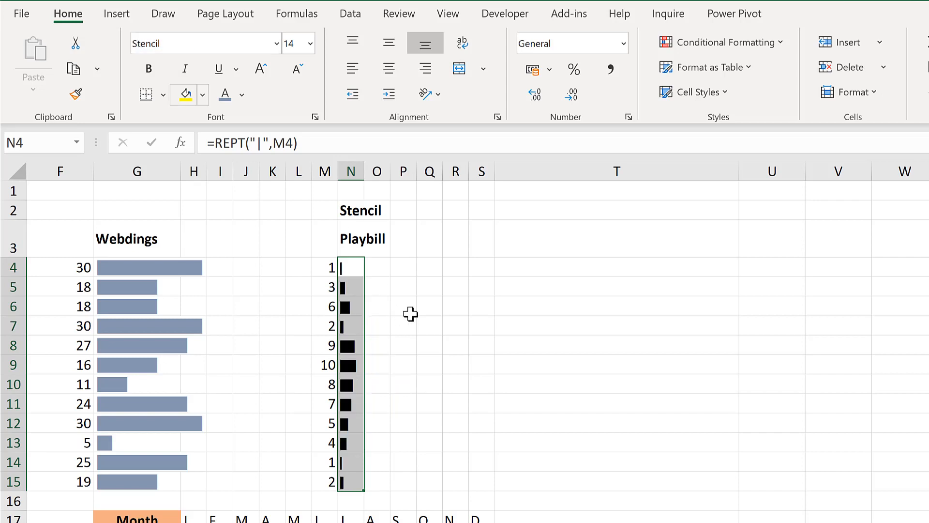
{"action": "left_click", "coordinate": [429, 309]}
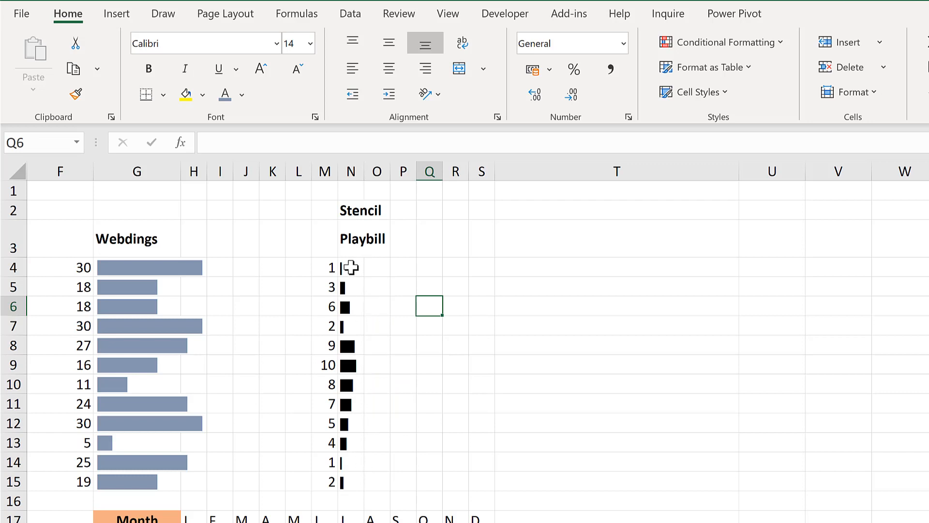
Set the font of the REPT bars in N4:N15 to Playbill.
{"action": "left_click_drag", "start_coordinate": [349, 268], "coordinate": [354, 481]}
{"action": "left_click", "coordinate": [206, 46]}
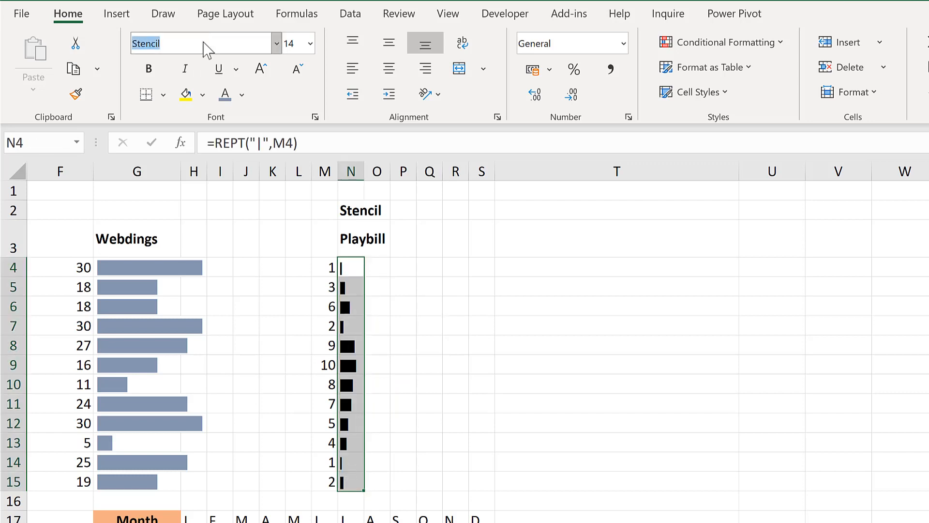
{"action": "type", "text": "Playbill"}
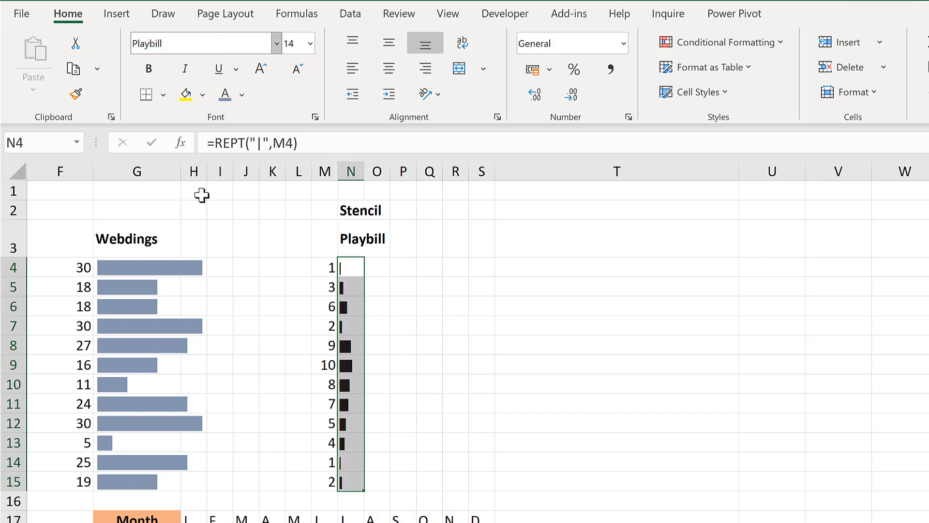
{"action": "left_click", "coordinate": [377, 308]}
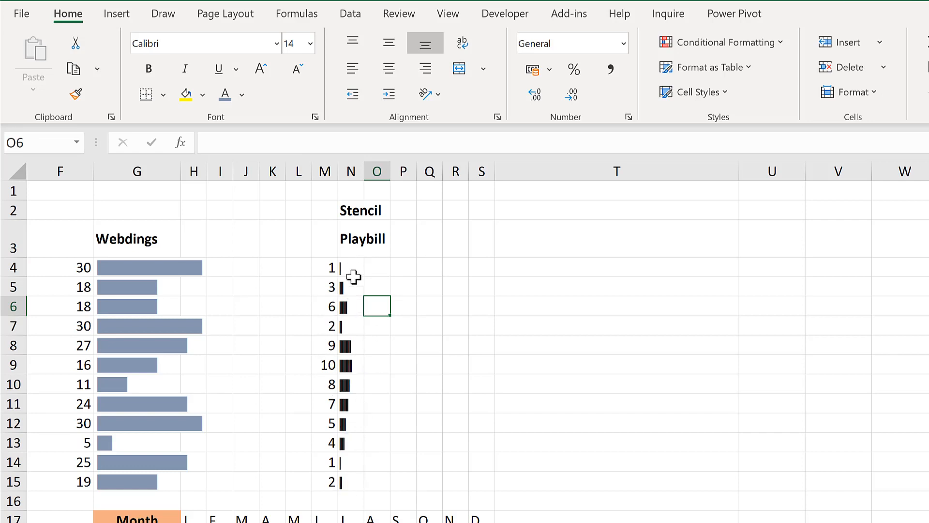
Increase the font size of the bars in N4:N15 to 16.
{"action": "left_click_drag", "start_coordinate": [348, 266], "coordinate": [349, 481]}
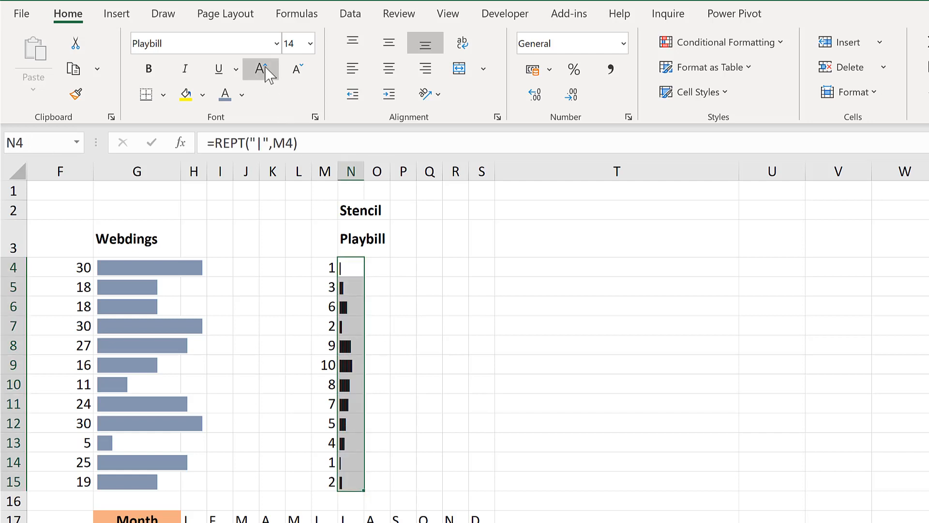
{"action": "left_click", "coordinate": [261, 69]}
{"action": "left_click", "coordinate": [401, 310]}
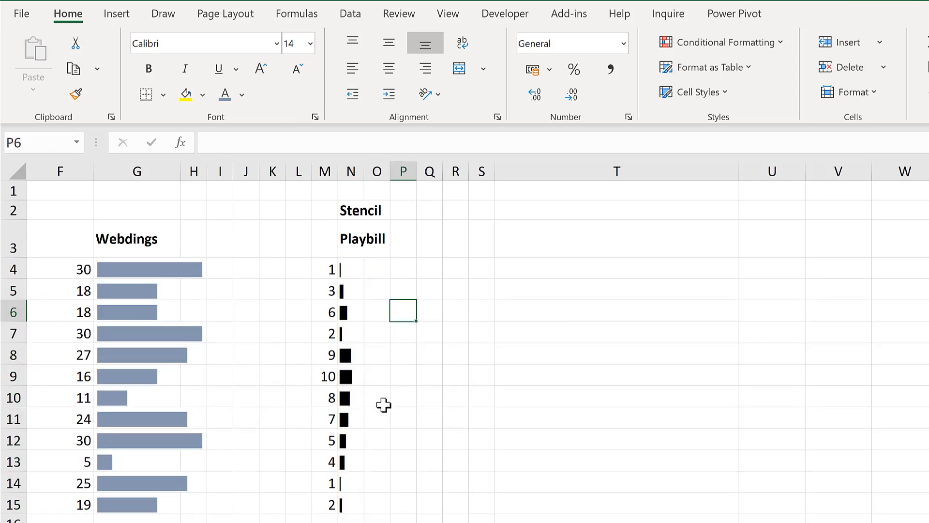
Change the formula in N4 to =REPT("|",M4*2) and fill it down to N15.
{"action": "left_click", "coordinate": [346, 267]}
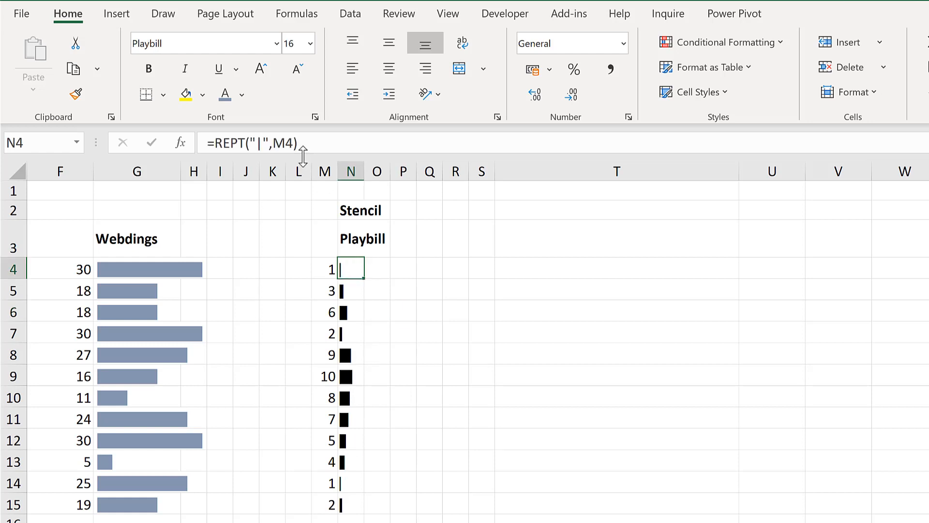
{"action": "left_click", "coordinate": [294, 144]}
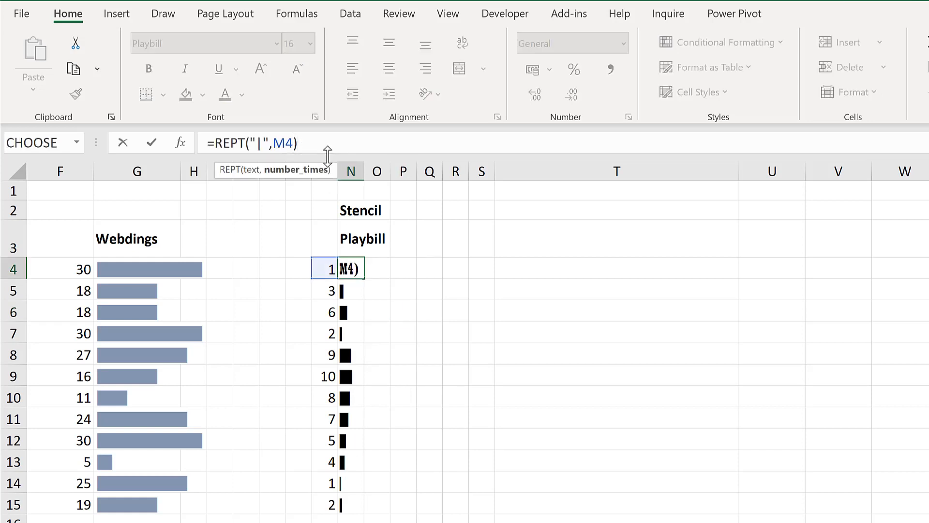
{"action": "type", "text": "*2"}
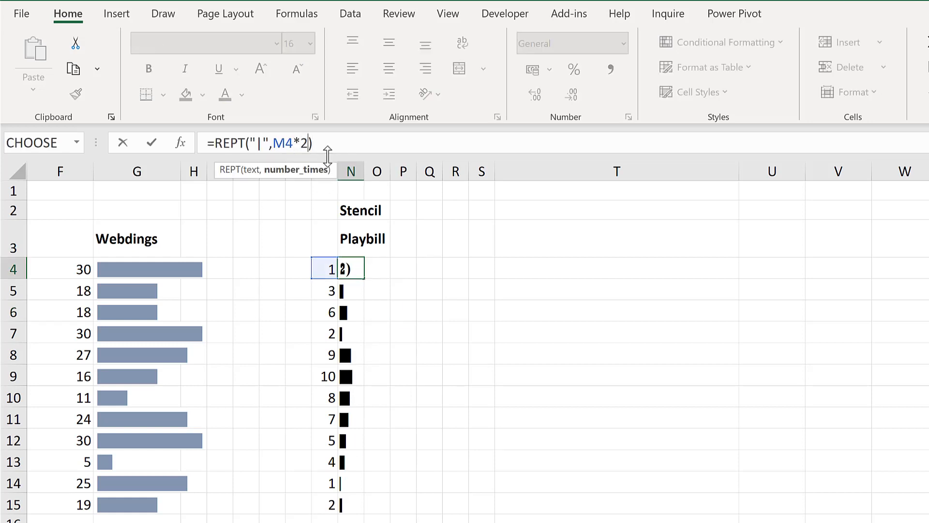
{"action": "key", "text": "Return"}
{"action": "left_click", "coordinate": [348, 268]}
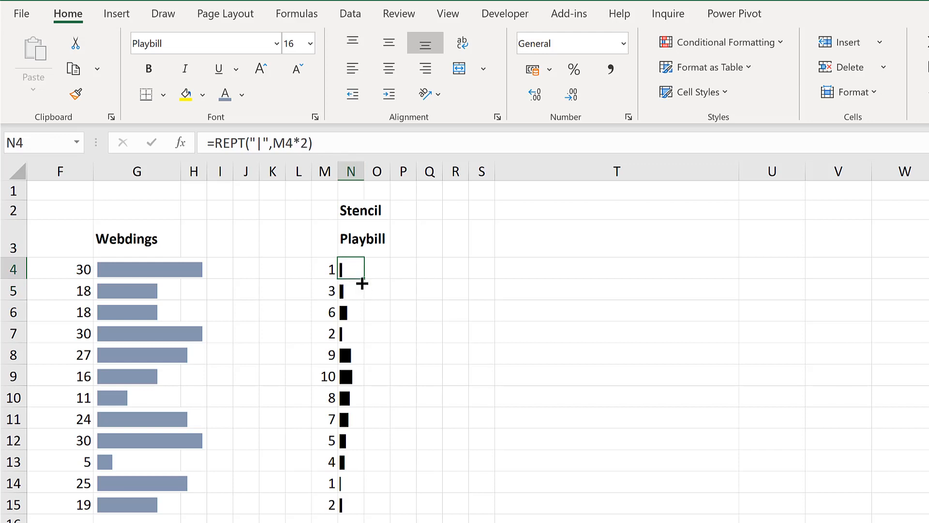
{"action": "double_click", "coordinate": [362, 283]}
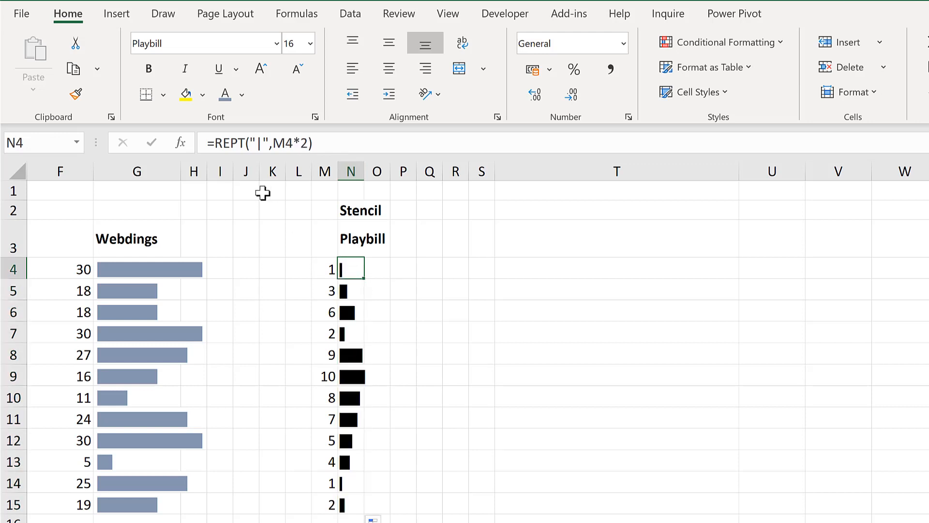
Change the formula in N4 to =REPT("||||",M4*2), filled down to N15, and color the bars blue-gray.
{"action": "left_click", "coordinate": [262, 143]}
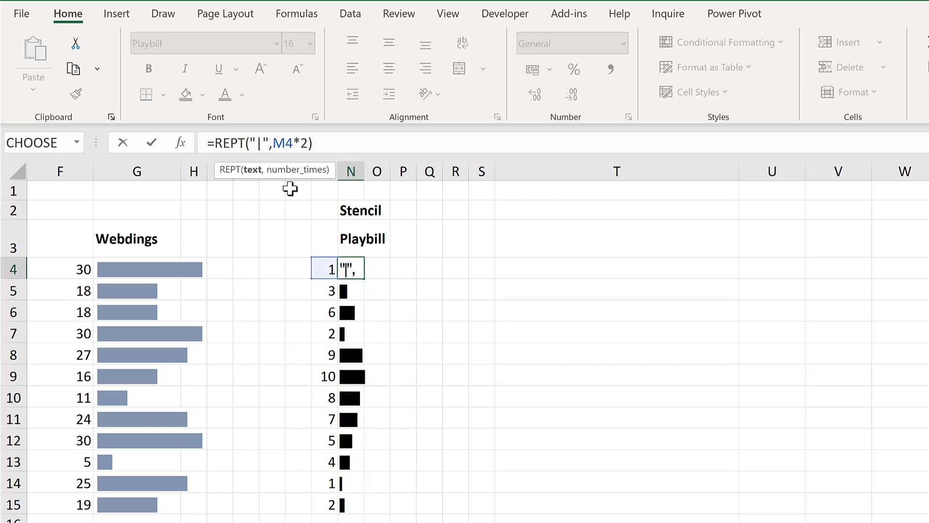
{"action": "type", "text": "|||"}
{"action": "key", "text": "Return"}
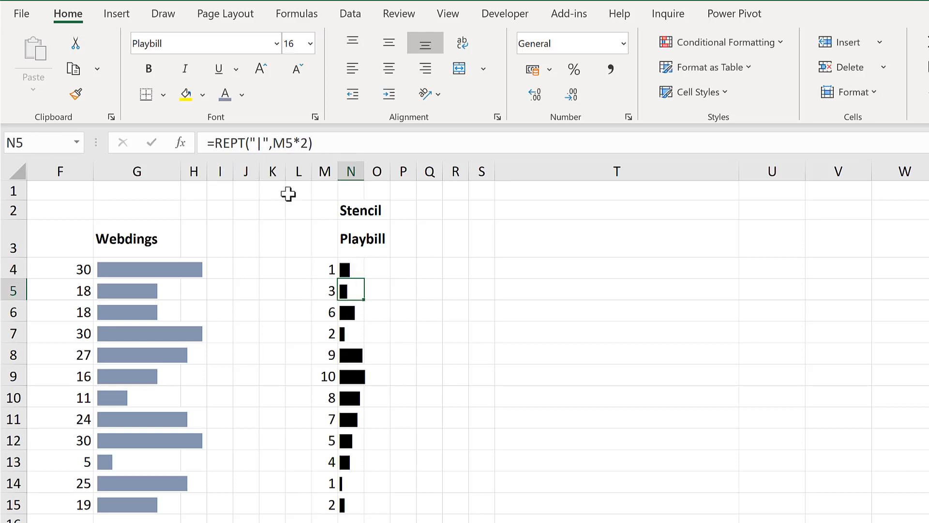
{"action": "left_click", "coordinate": [352, 266]}
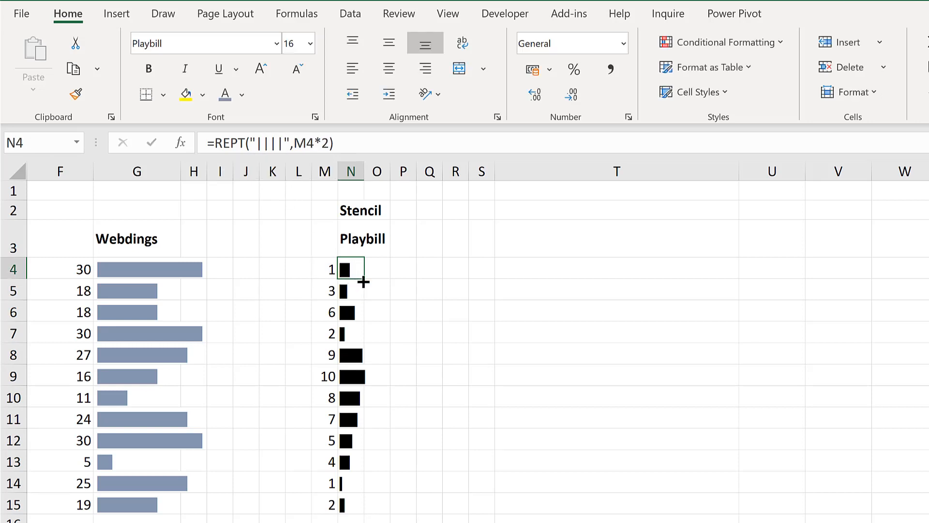
{"action": "double_click", "coordinate": [364, 281]}
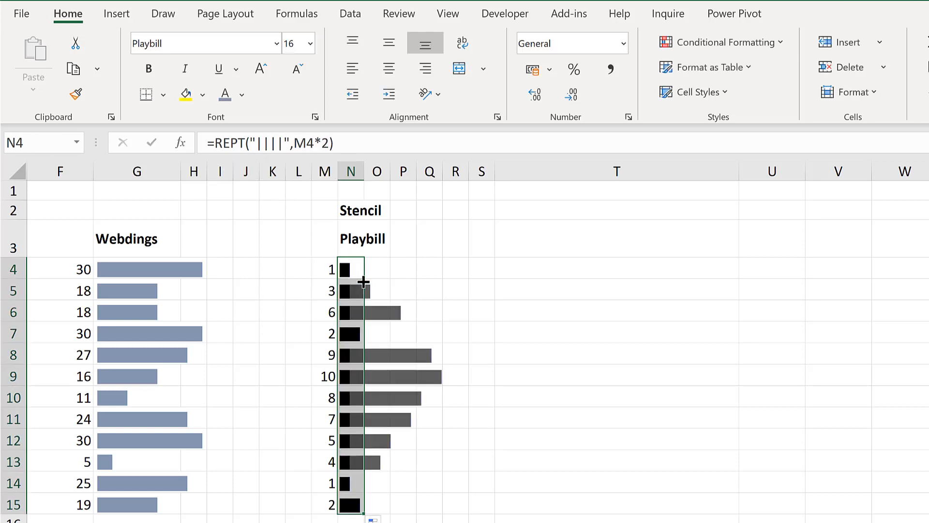
{"action": "left_click", "coordinate": [224, 99]}
{"action": "left_click", "coordinate": [316, 296]}
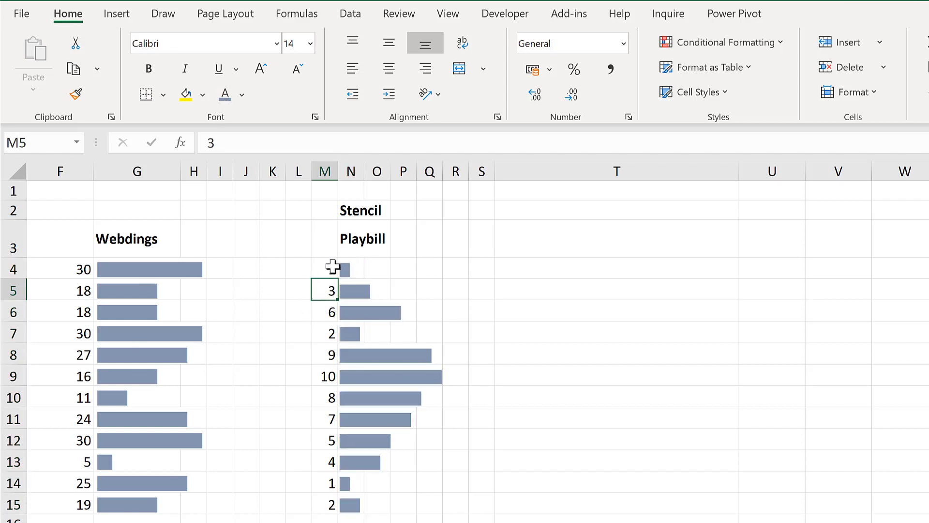
{"action": "left_click_drag", "start_coordinate": [331, 267], "coordinate": [327, 485]}
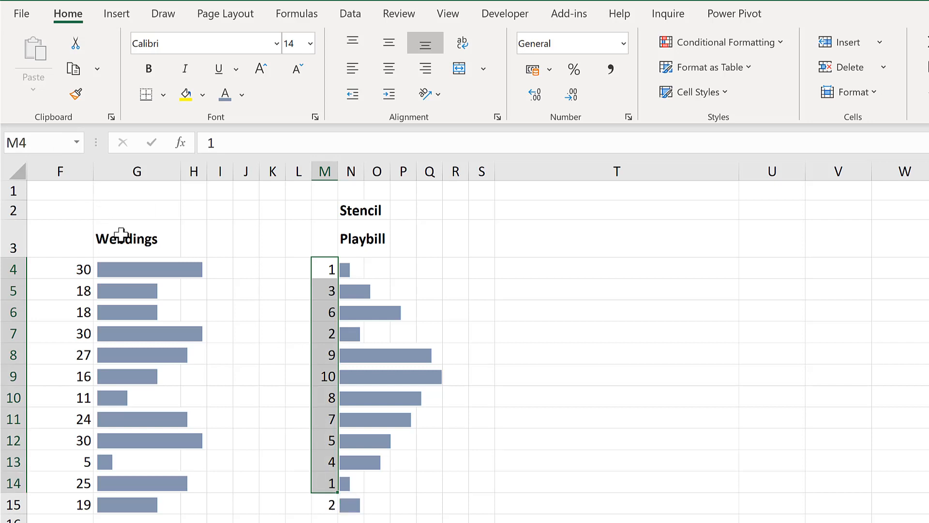
{"action": "left_click", "coordinate": [121, 234]}
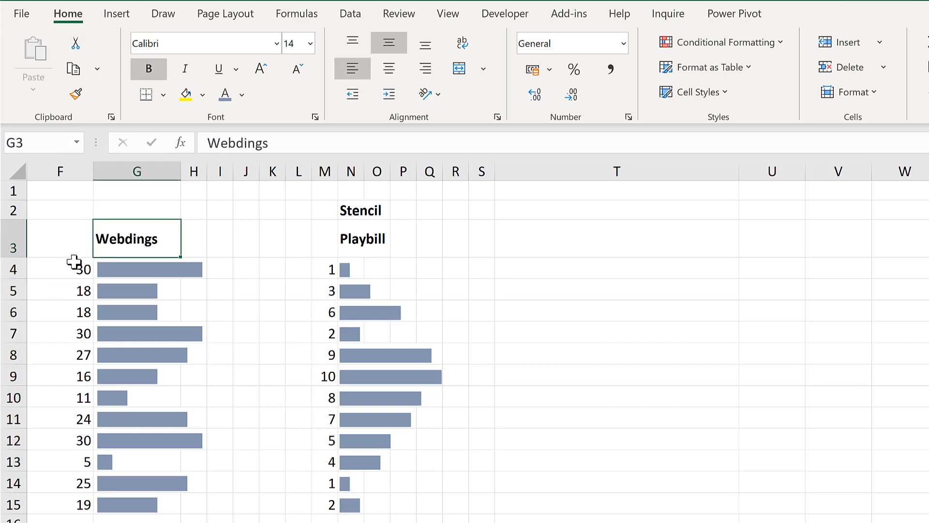
{"action": "left_click_drag", "start_coordinate": [73, 264], "coordinate": [69, 484]}
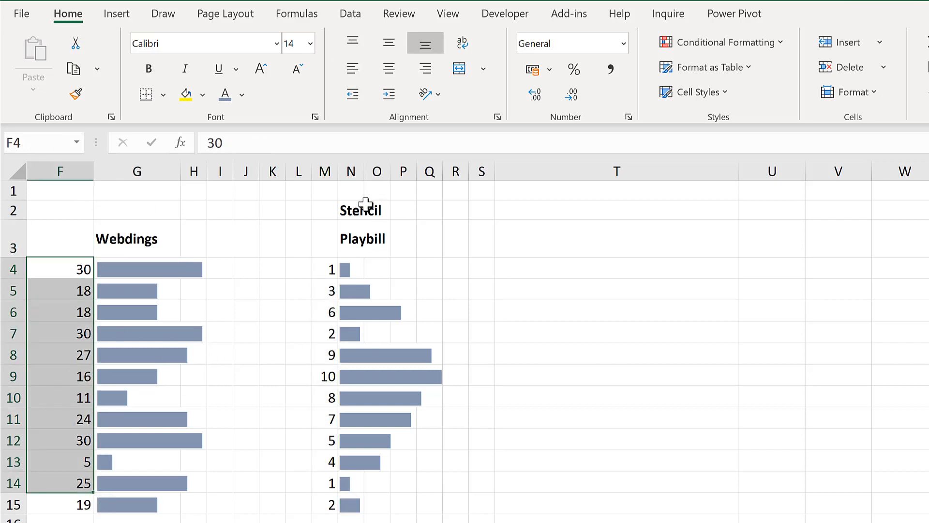
{"action": "left_click_drag", "start_coordinate": [342, 209], "coordinate": [350, 236]}
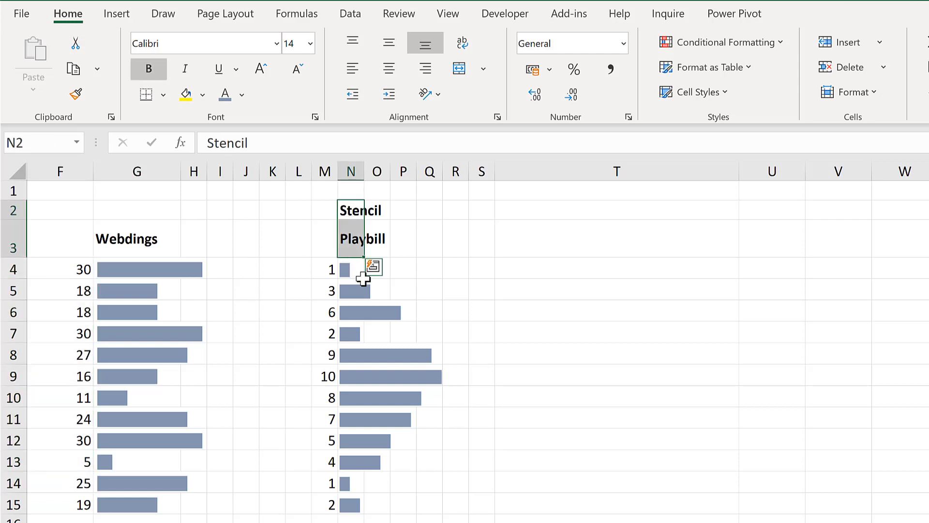
{"action": "left_click", "coordinate": [272, 311]}
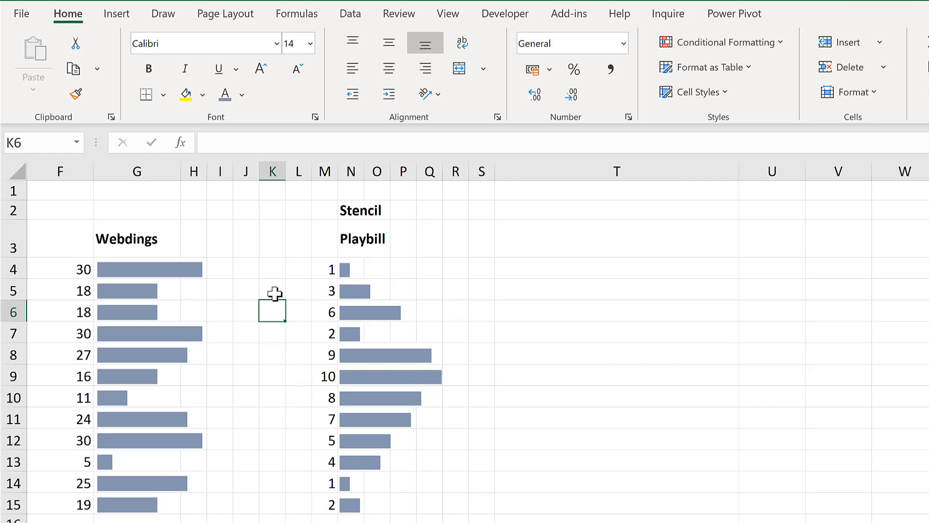
Enter =REPT("g",H18) in H19 and fill it across to S19 for all twelve months.
{"action": "scroll", "coordinate": [269, 265], "scroll_direction": "down", "scroll_amount": 1}
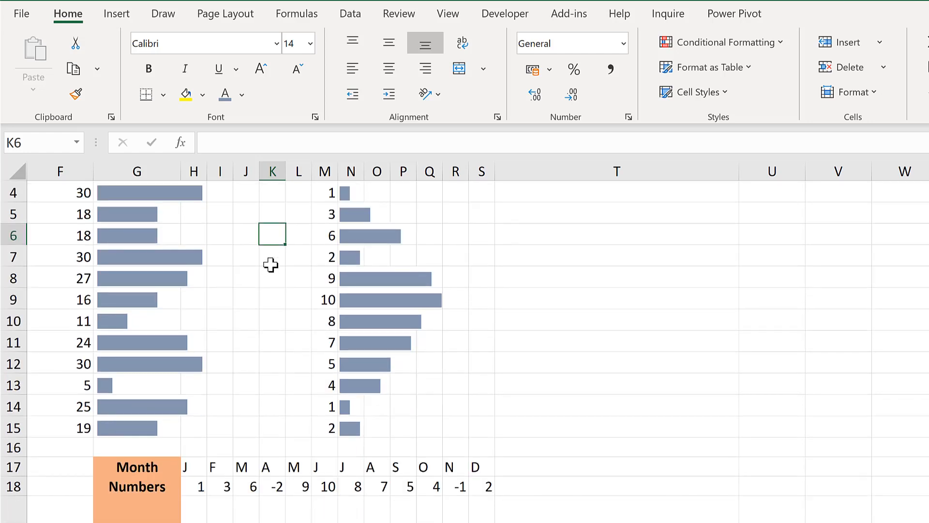
{"action": "scroll", "coordinate": [270, 265], "scroll_direction": "down", "scroll_amount": 4}
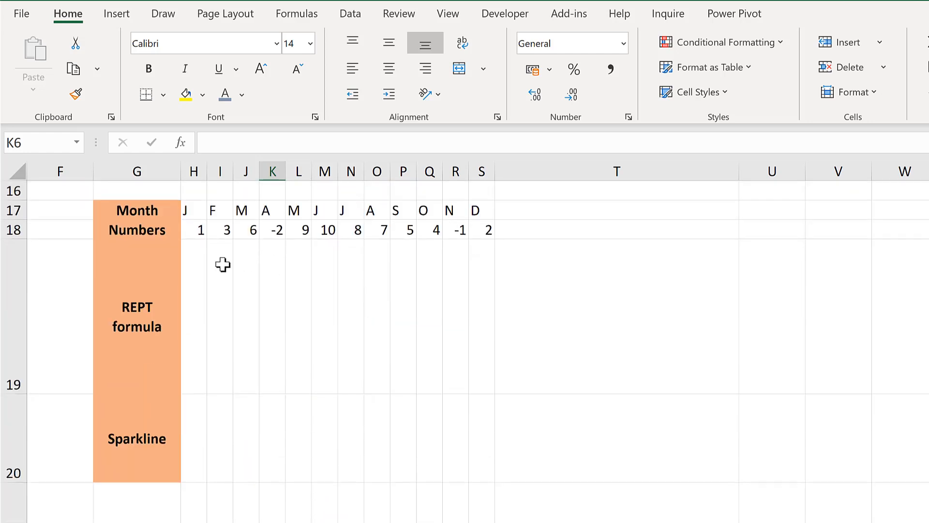
{"action": "left_click", "coordinate": [196, 278]}
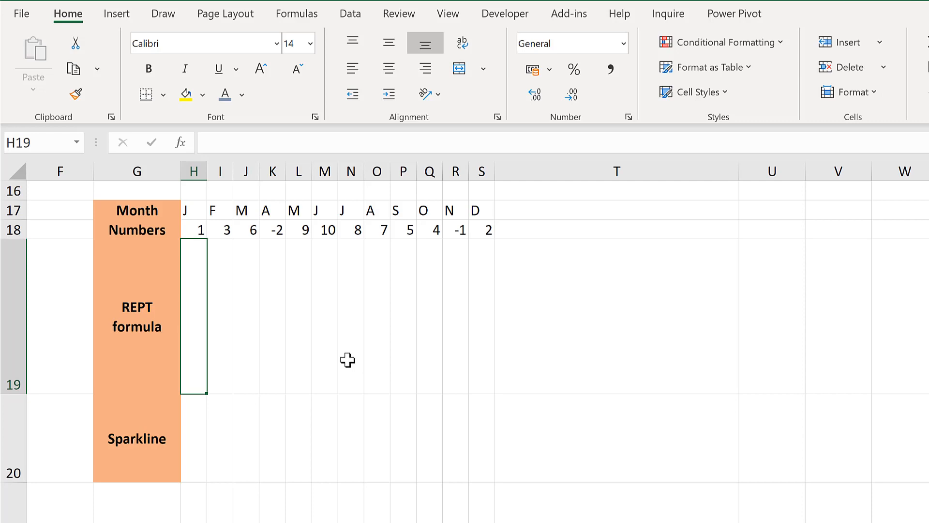
{"action": "type", "text": "="}
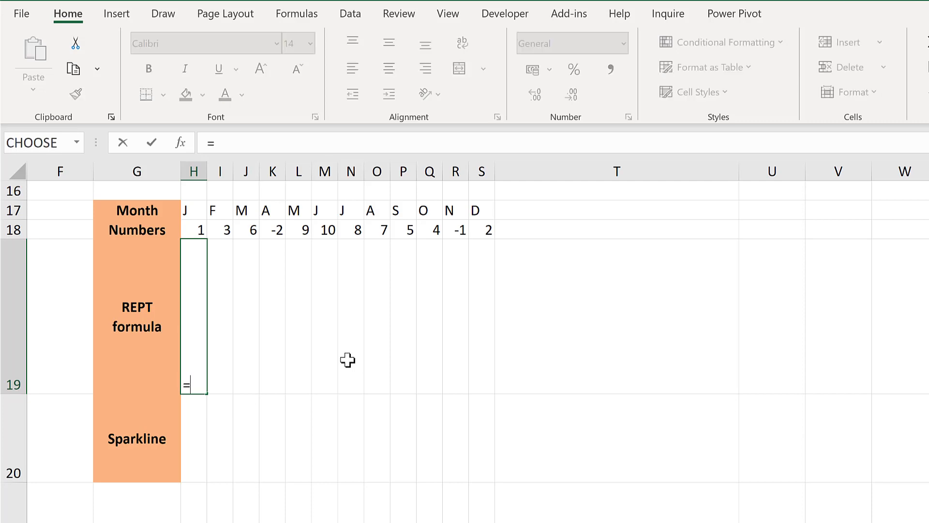
{"action": "type", "text": "rept"}
{"action": "key", "text": "Tab"}
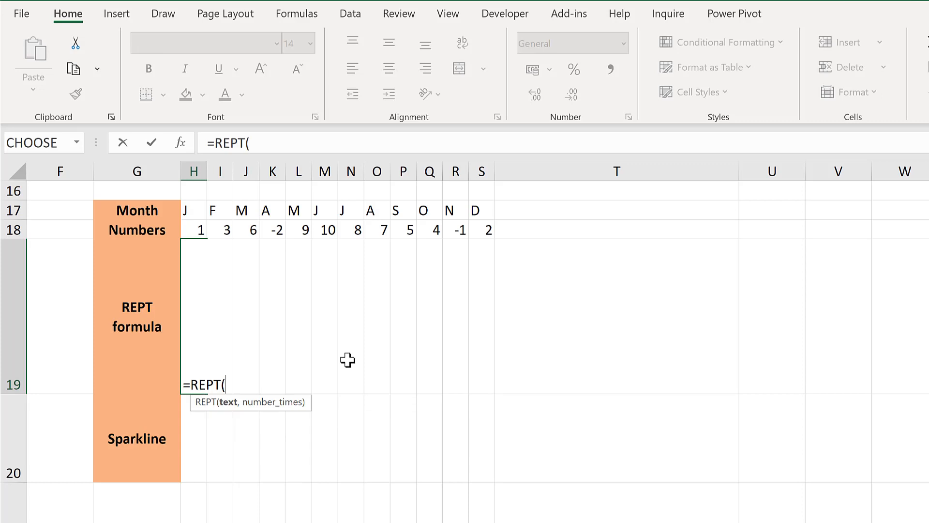
{"action": "type", "text": "\""}
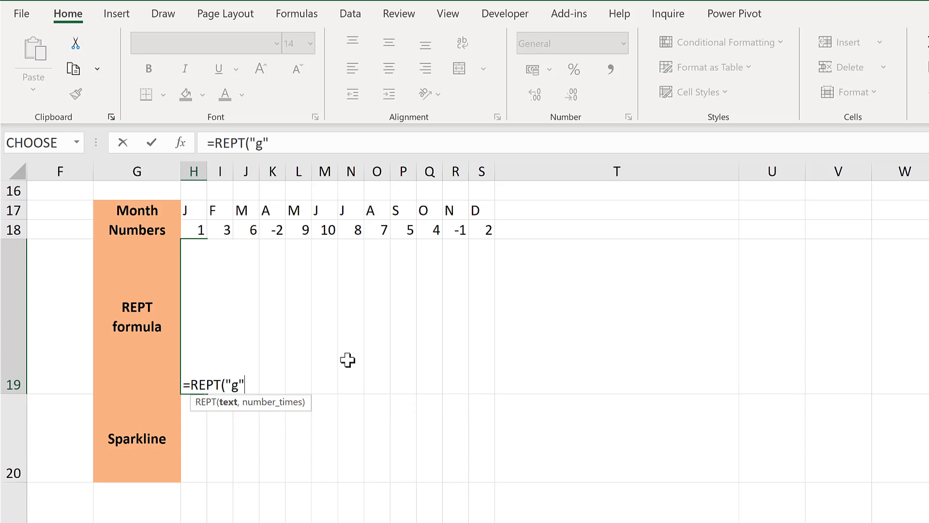
{"action": "type", "text": "g\","}
{"action": "left_click", "coordinate": [202, 228]}
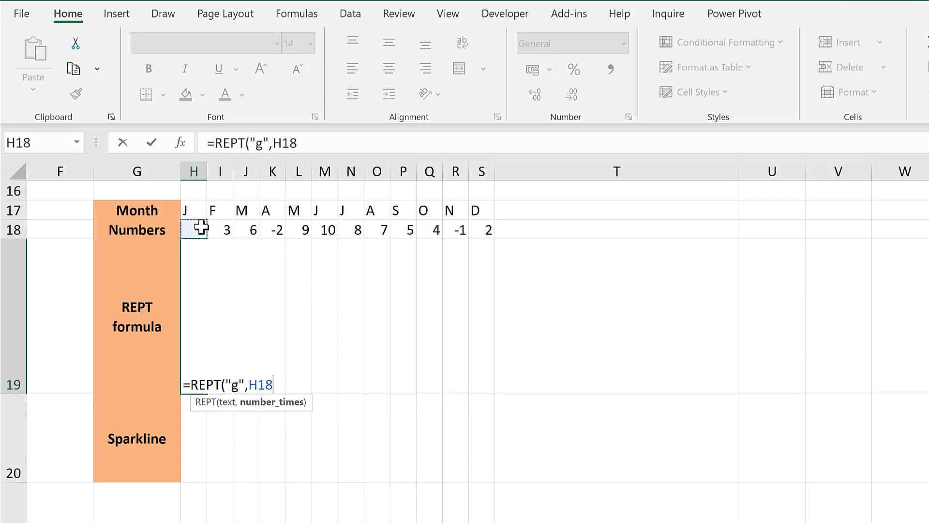
{"action": "key", "text": "ctrl+Return"}
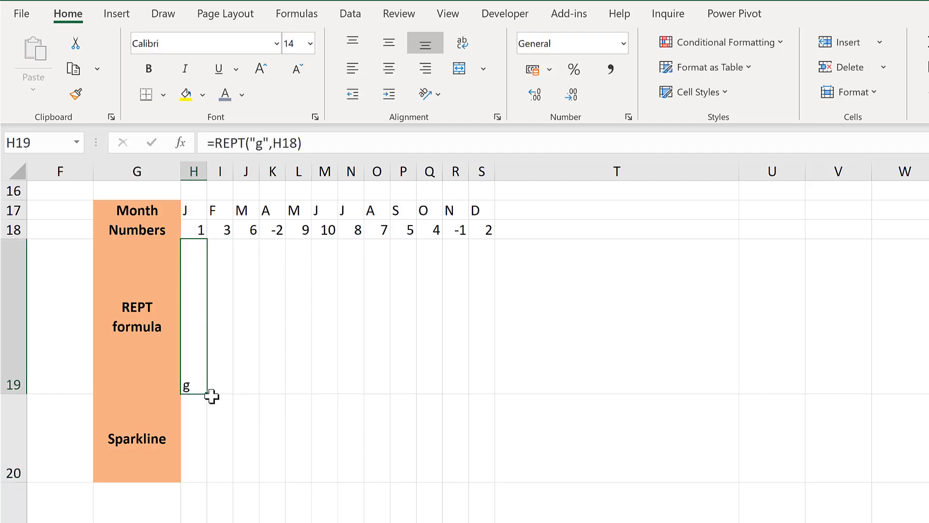
{"action": "left_click_drag", "start_coordinate": [425, 398], "coordinate": [496, 387]}
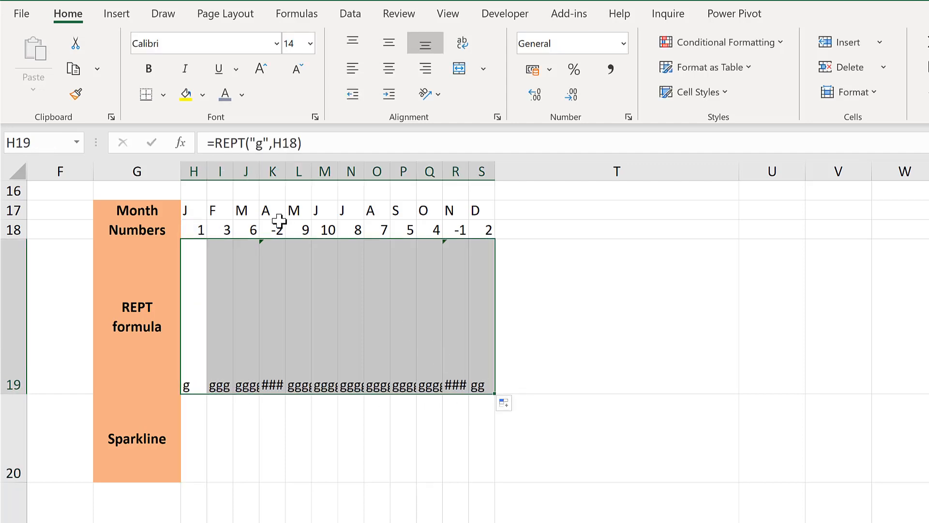
Set the font of the REPT formulas in H19:S19 to Webdings.
{"action": "left_click", "coordinate": [197, 46]}
{"action": "type", "text": "Webdings"}
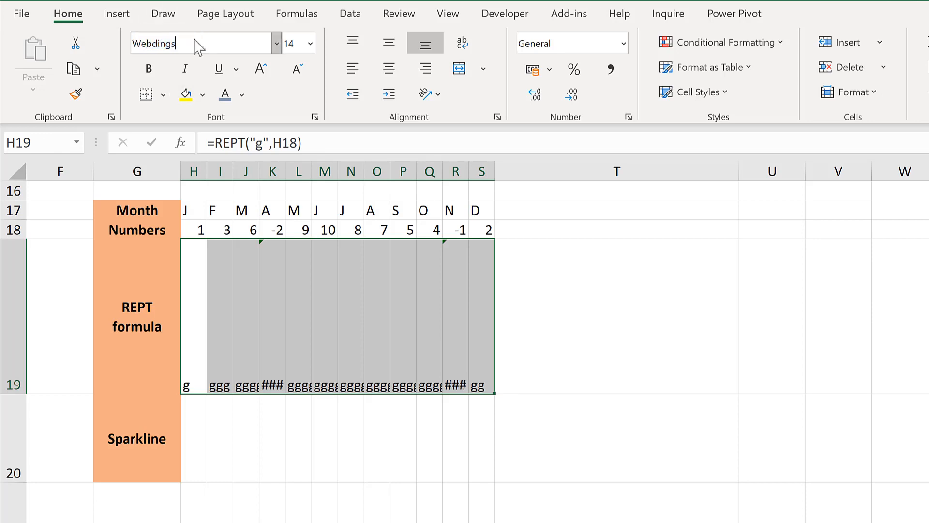
{"action": "key", "text": "Return"}
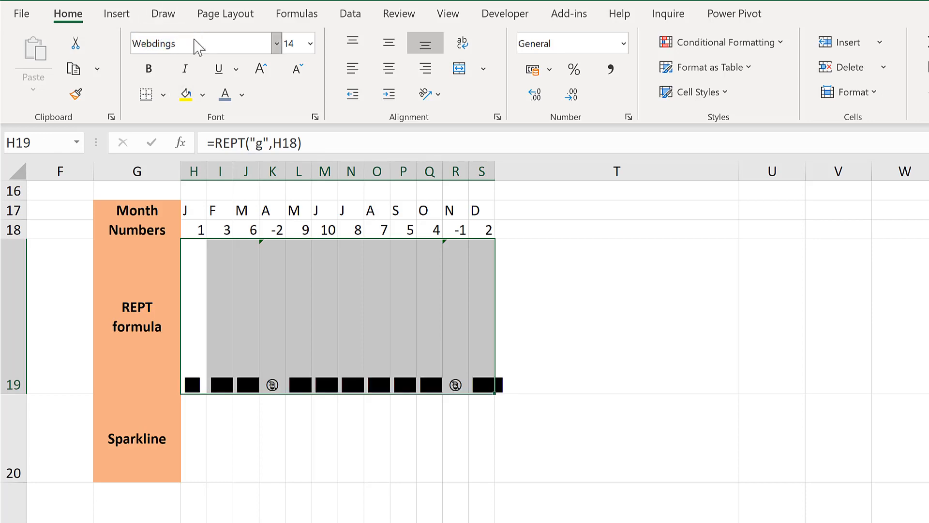
Rotate the text in H19:S19 upward to form vertical columns and color them blue-gray.
{"action": "left_click", "coordinate": [433, 95]}
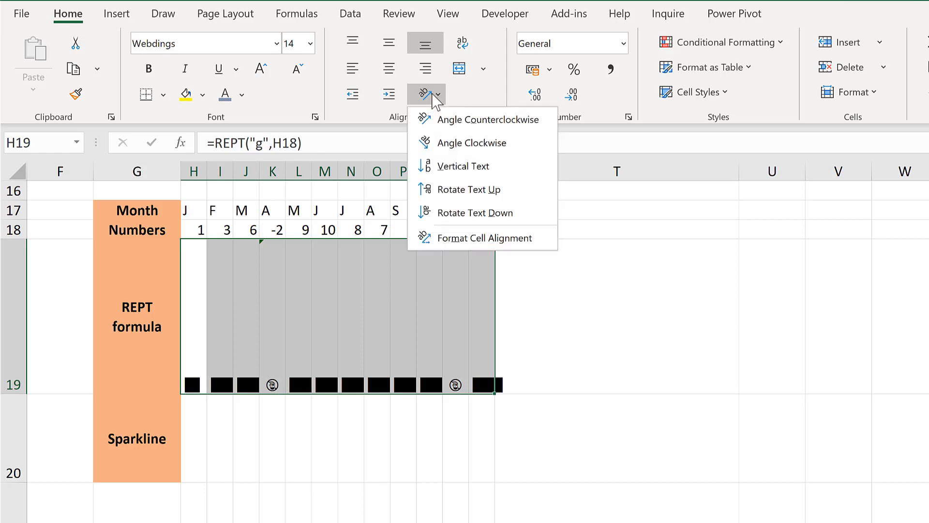
{"action": "left_click", "coordinate": [488, 190]}
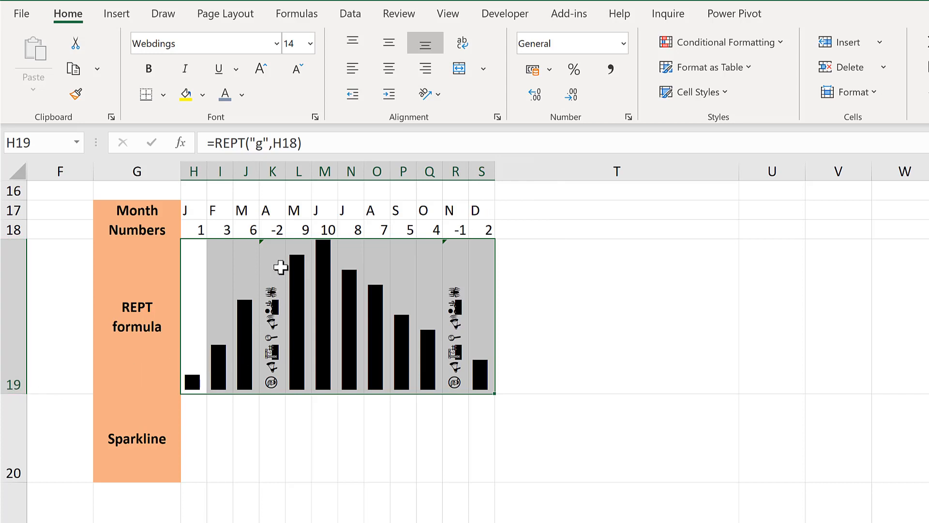
{"action": "left_click", "coordinate": [224, 96]}
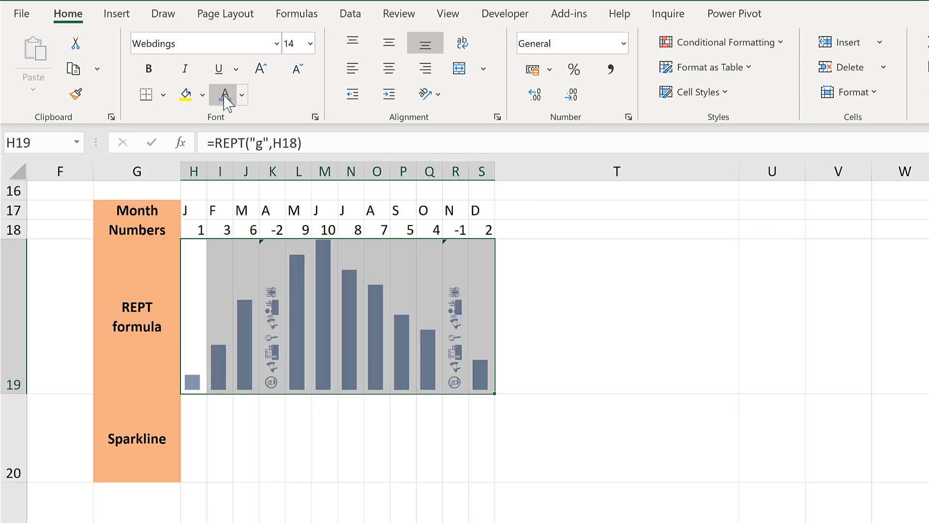
Clear the REPT formulas in K19 and R19, below the negative April and November numbers.
{"action": "left_click", "coordinate": [273, 291]}
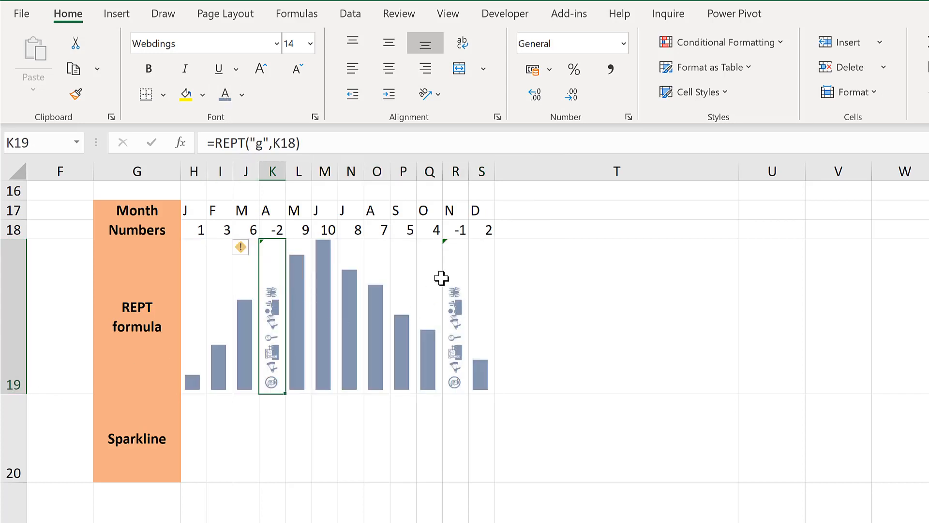
{"action": "left_click", "coordinate": [465, 290]}
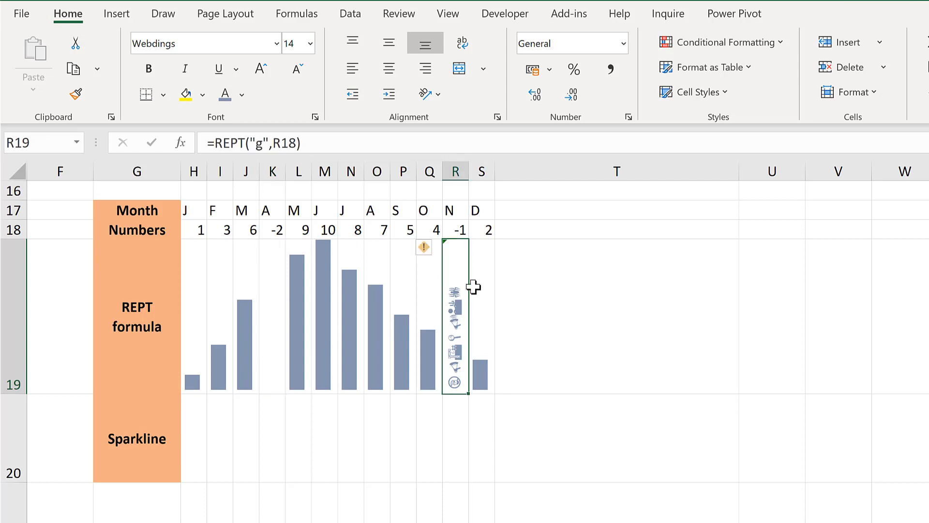
{"action": "left_click", "coordinate": [457, 229]}
{"action": "left_click", "coordinate": [275, 230]}
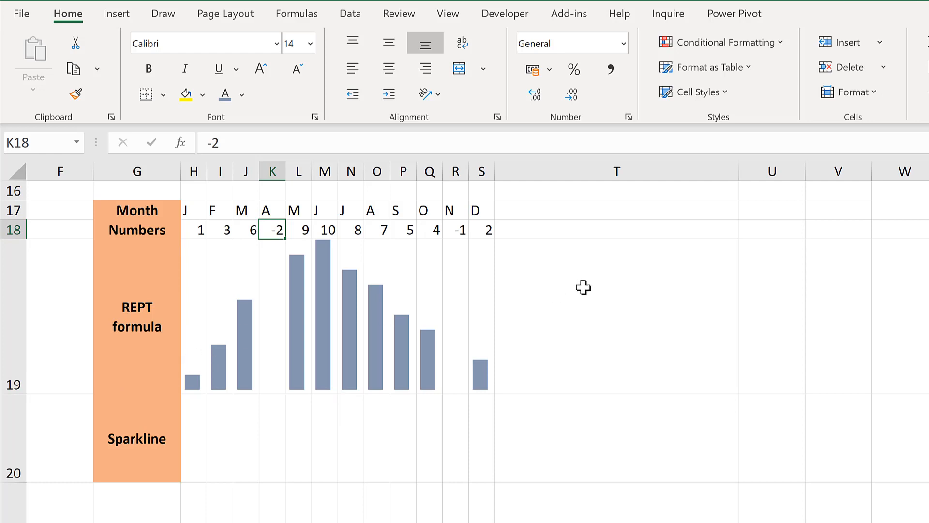
Insert a column sparkline in T19 using the monthly numbers in H18:S18 as its data range.
{"action": "left_click", "coordinate": [598, 291]}
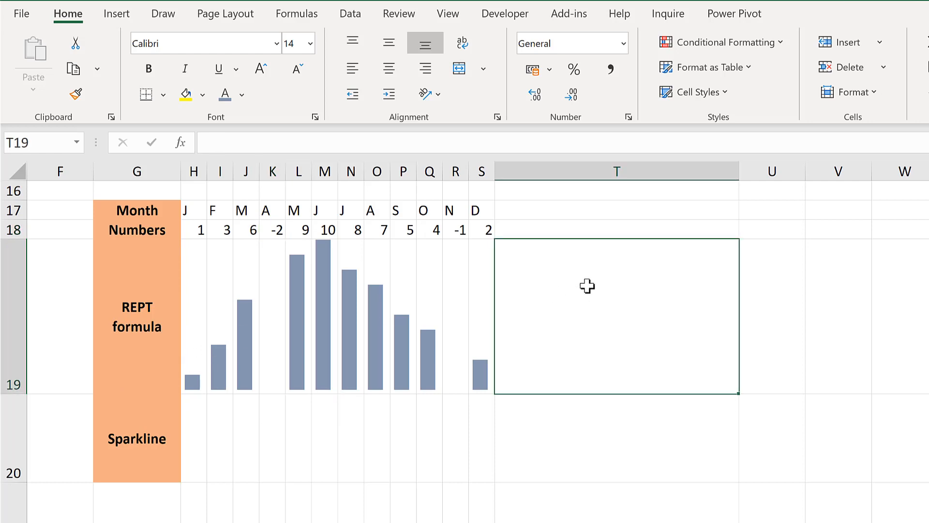
{"action": "left_click", "coordinate": [118, 19]}
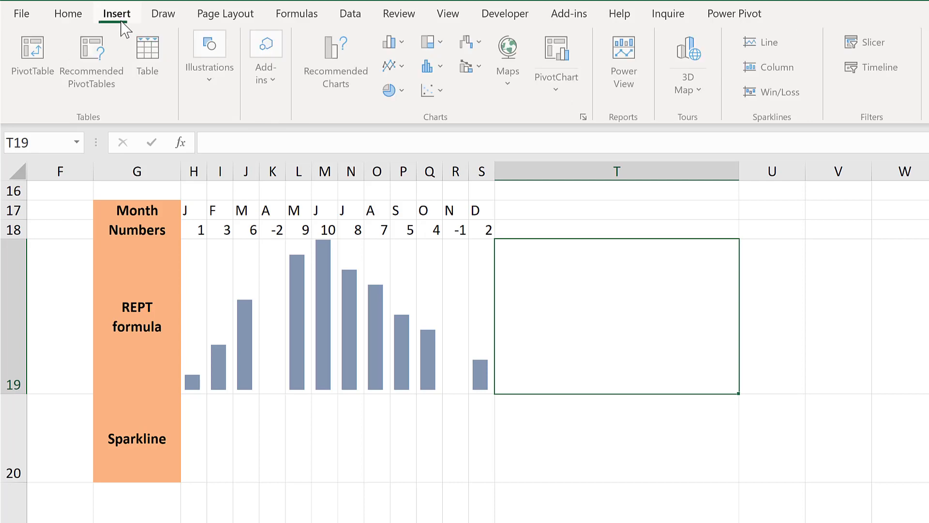
{"action": "left_click", "coordinate": [803, 69]}
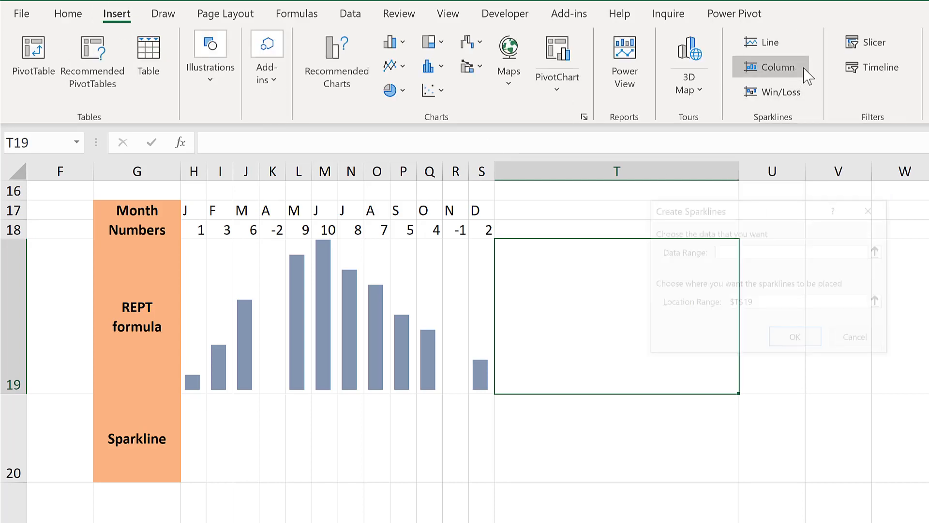
{"action": "left_click_drag", "start_coordinate": [198, 228], "coordinate": [479, 233]}
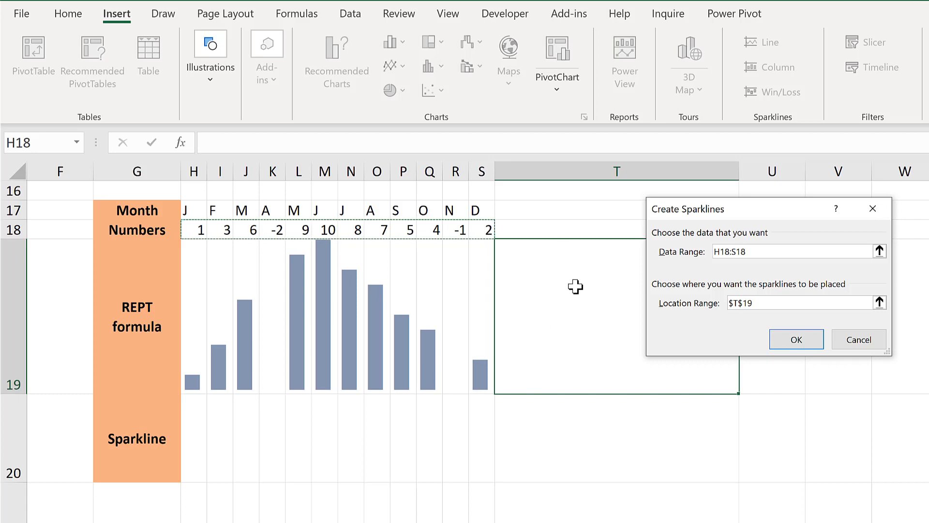
{"action": "left_click", "coordinate": [796, 341]}
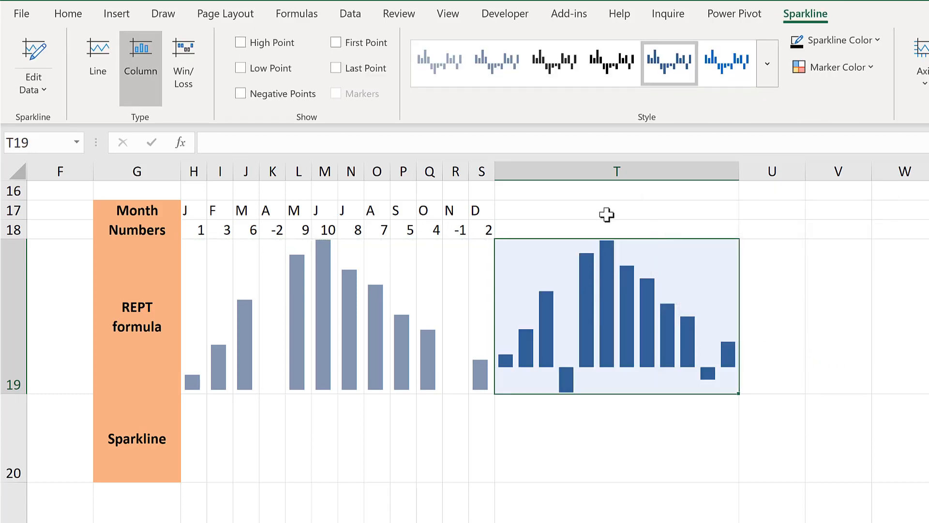
{"action": "left_click", "coordinate": [612, 210]}
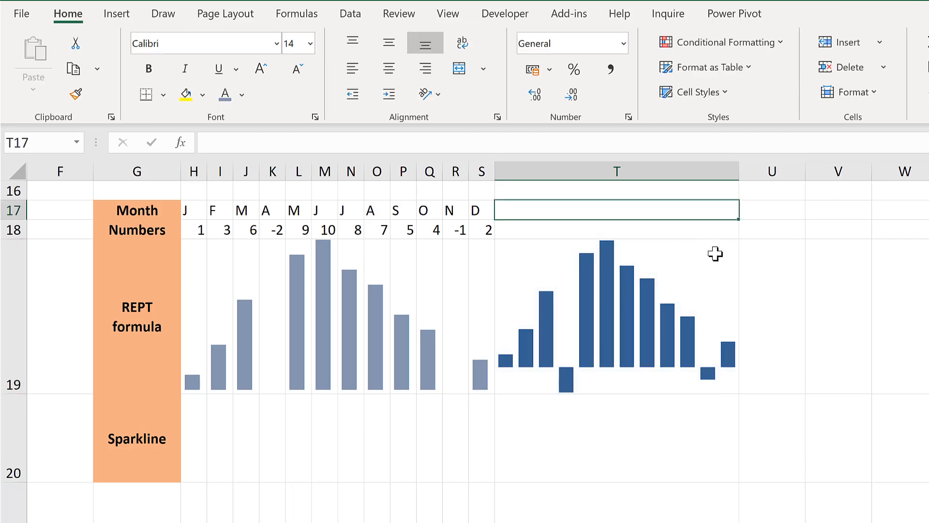
Try the Line and Win/Loss types on the T19 sparkline and return it to Column.
{"action": "left_click", "coordinate": [715, 253]}
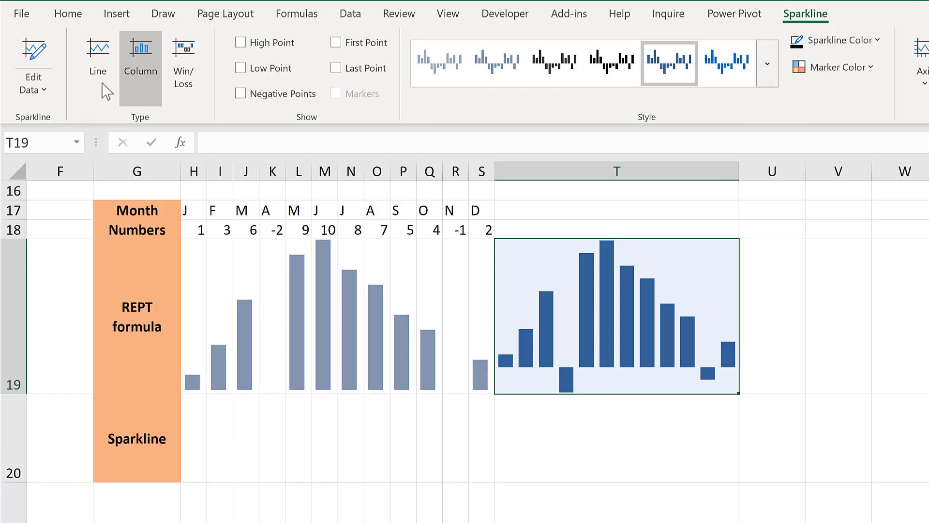
{"action": "left_click", "coordinate": [101, 80]}
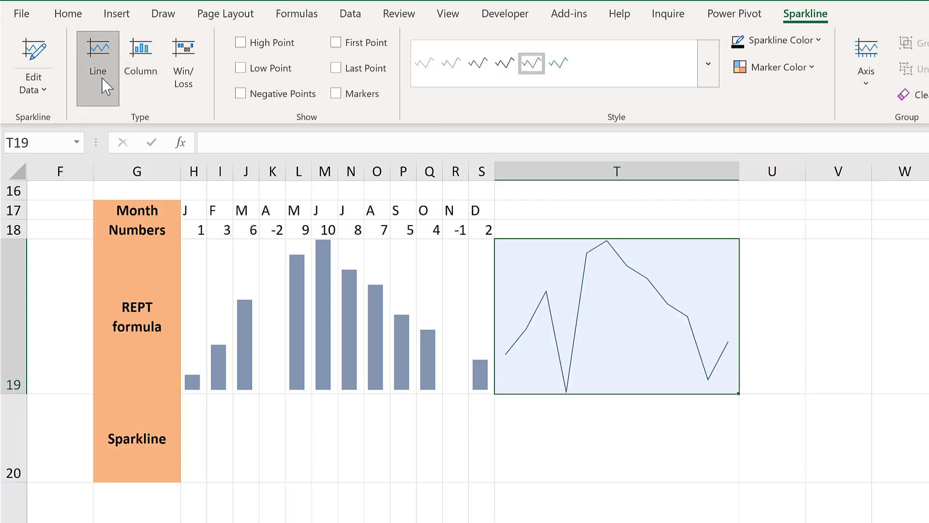
{"action": "left_click", "coordinate": [137, 71]}
{"action": "left_click", "coordinate": [178, 77]}
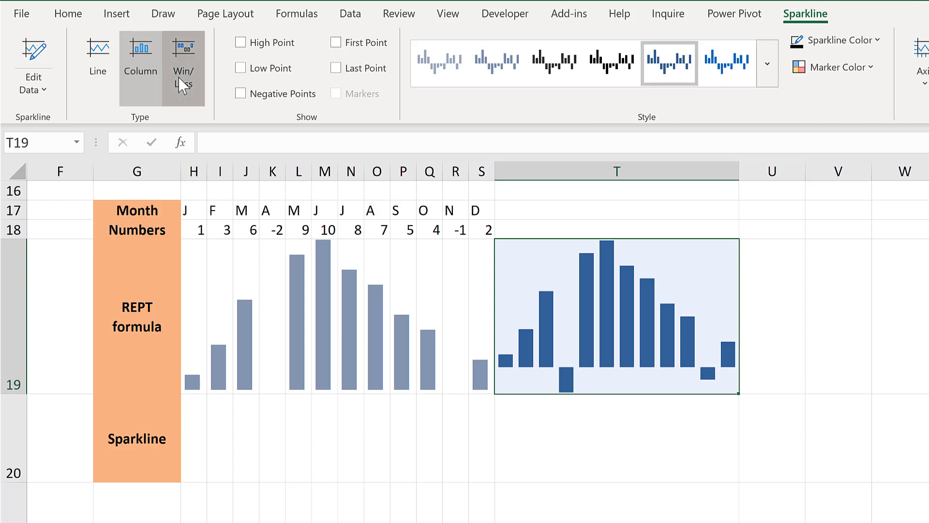
{"action": "left_click", "coordinate": [151, 75]}
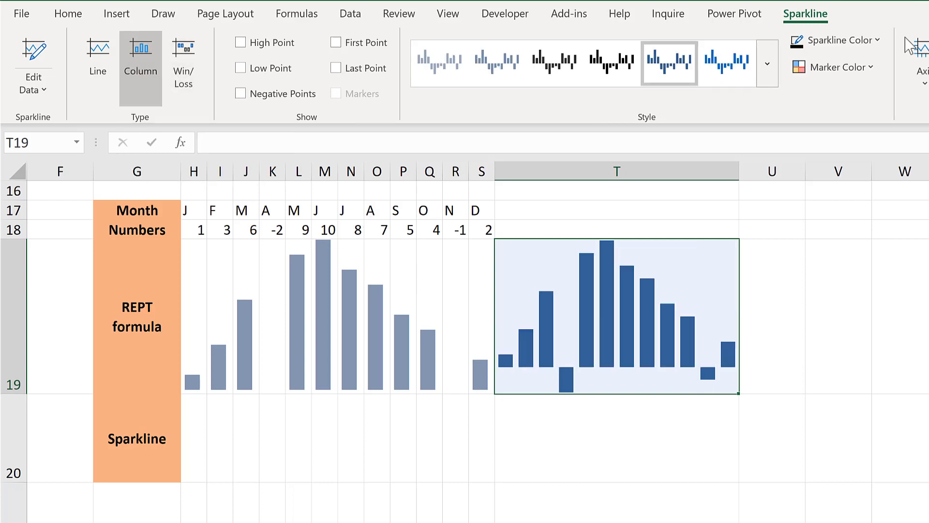
Color the T19 sparkline blue-gray and highlight its high and low points.
{"action": "left_click", "coordinate": [864, 42]}
{"action": "left_click", "coordinate": [830, 128]}
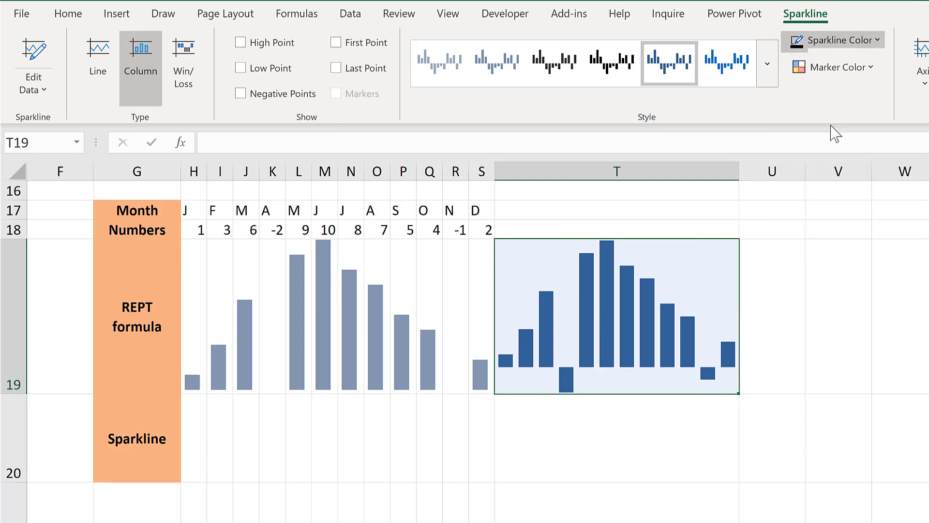
{"action": "left_click", "coordinate": [241, 43]}
{"action": "left_click", "coordinate": [240, 67]}
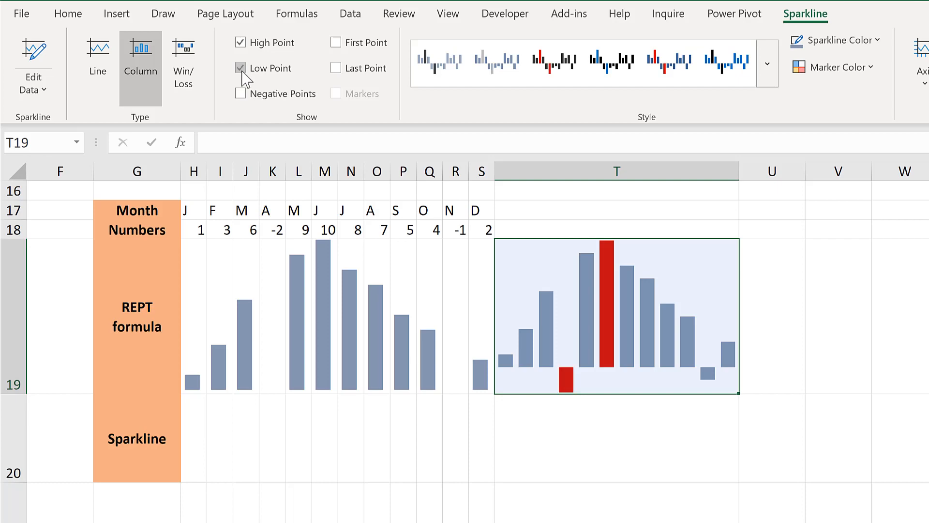
Set the low point marker color of the T19 sparkline to green.
{"action": "left_click", "coordinate": [837, 71]}
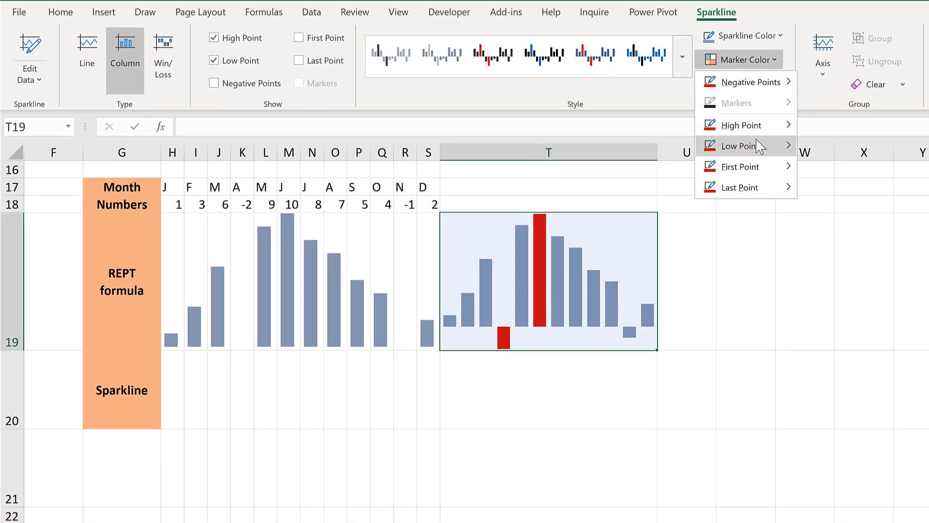
{"action": "mouse_move", "coordinate": [758, 145]}
{"action": "left_click", "coordinate": [912, 164]}
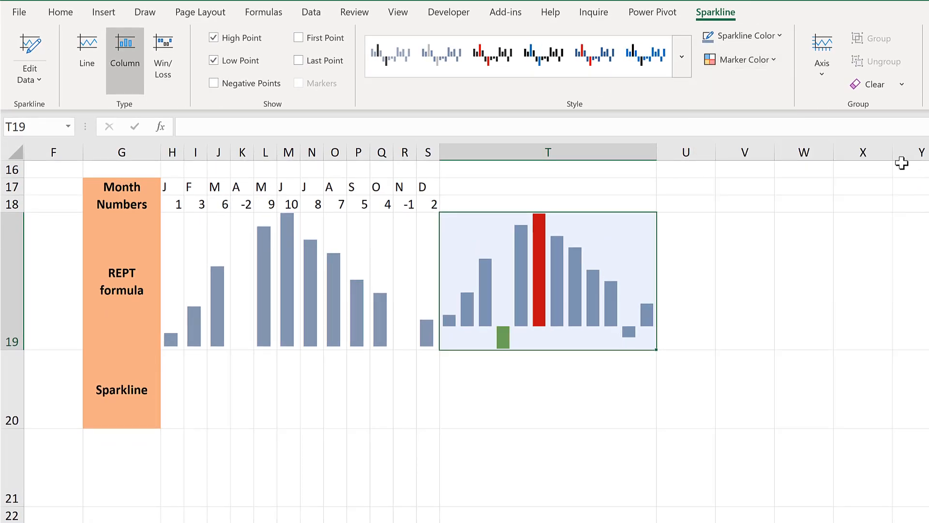
Turn off the high and low point highlights in the T19 sparkline and highlight its negative points instead.
{"action": "left_click", "coordinate": [215, 40]}
{"action": "left_click", "coordinate": [216, 62]}
{"action": "left_click", "coordinate": [216, 84]}
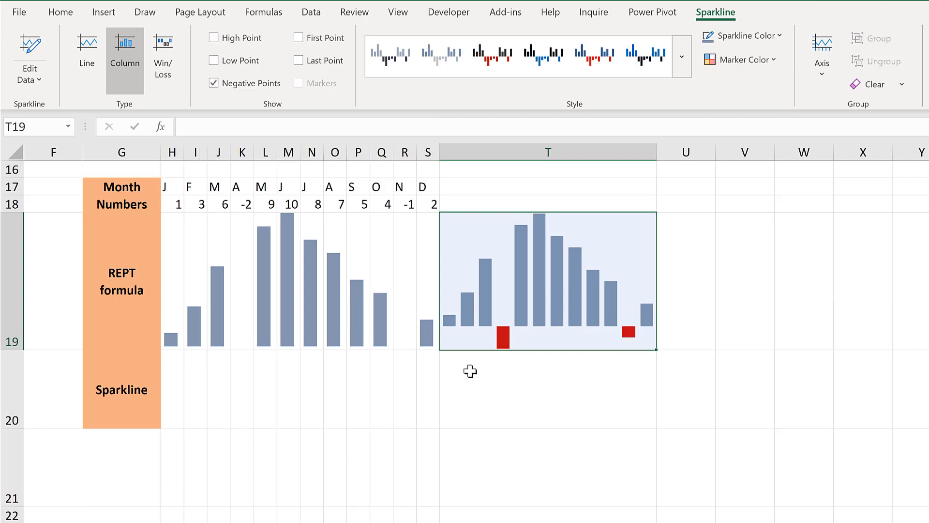
Shrink row 19 to about half its height and enlarge it back to roughly its earlier height.
{"action": "left_click", "coordinate": [372, 375]}
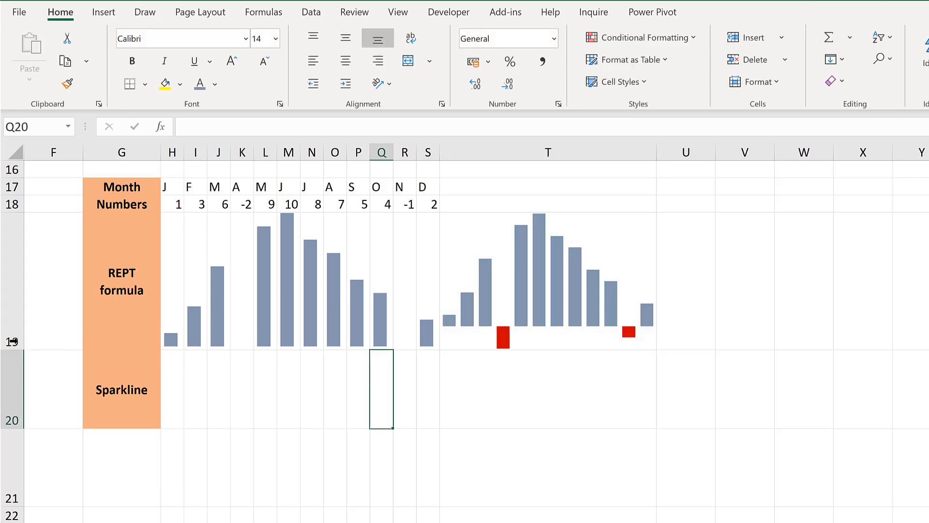
{"action": "left_click_drag", "start_coordinate": [14, 349], "coordinate": [17, 282]}
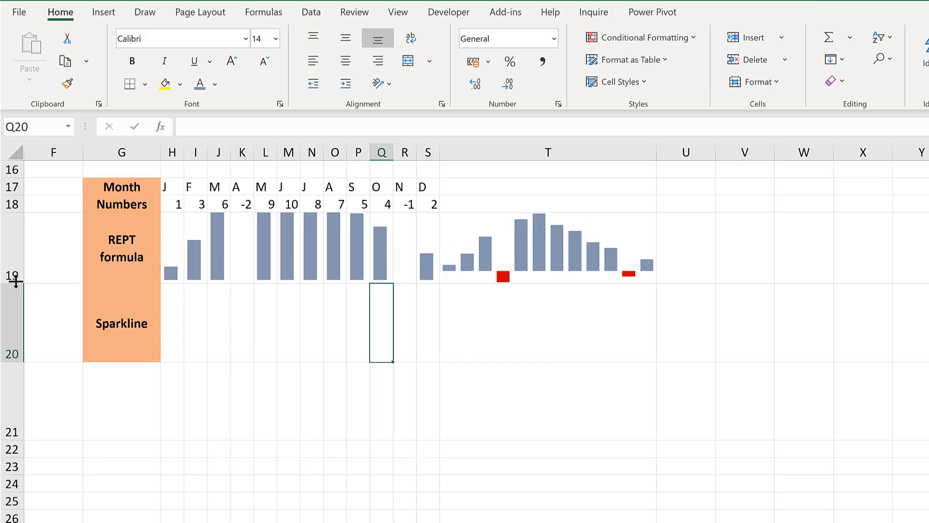
{"action": "left_click_drag", "start_coordinate": [16, 281], "coordinate": [16, 354]}
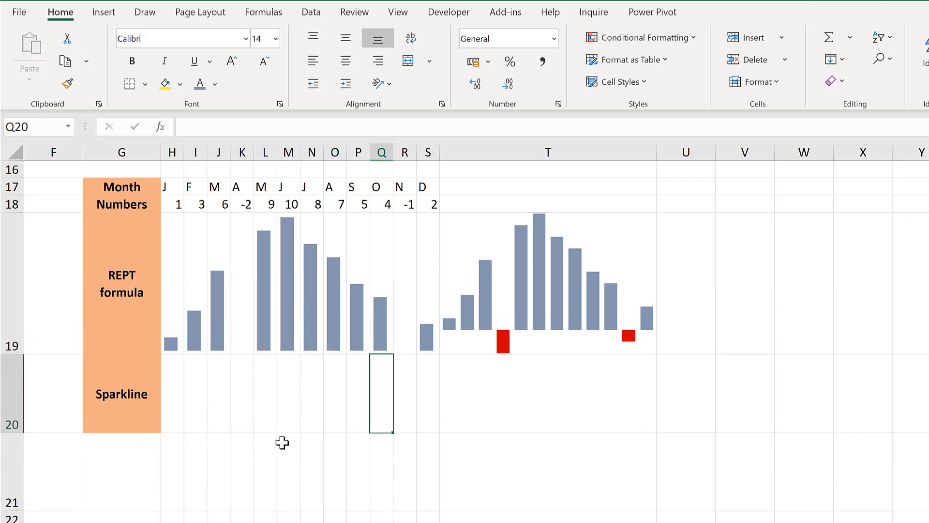
Insert column sparklines in H20:S20 using the monthly numbers in H18:S18 as the data range.
{"action": "left_click", "coordinate": [174, 381]}
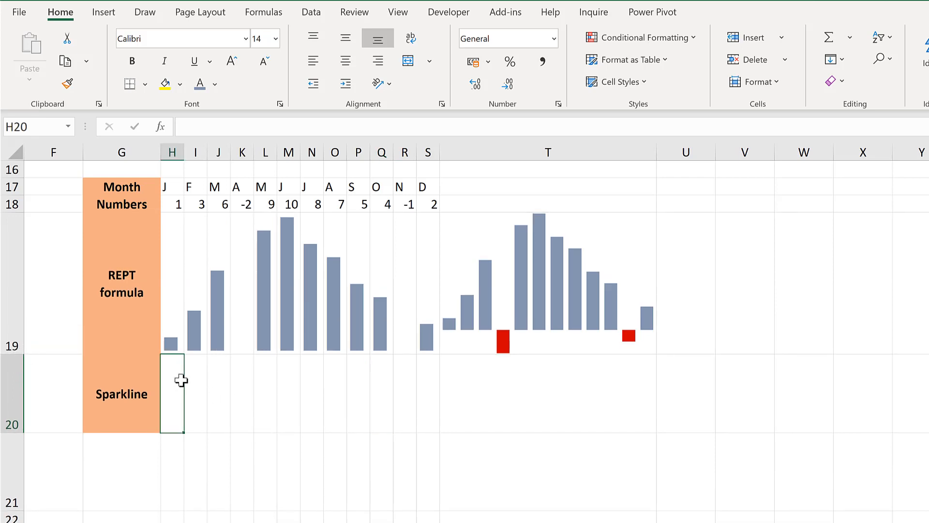
{"action": "left_click_drag", "start_coordinate": [188, 381], "coordinate": [423, 379]}
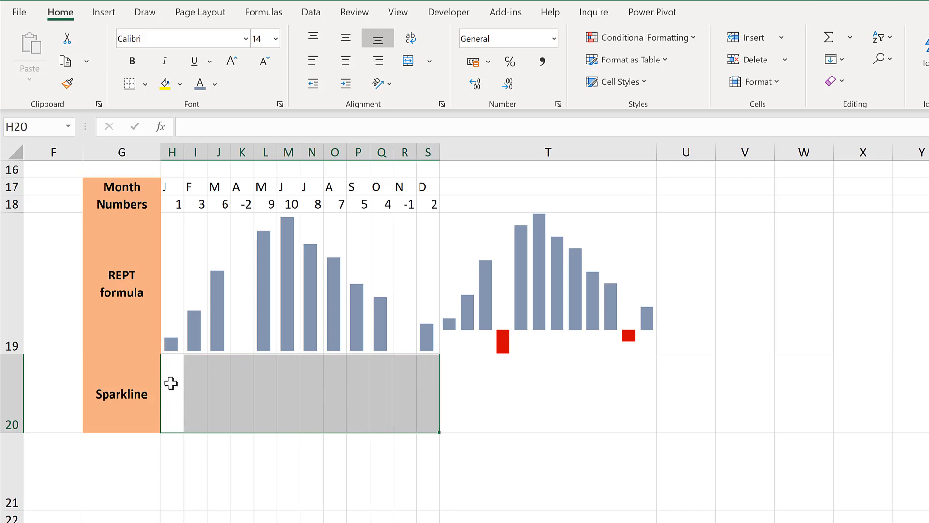
{"action": "left_click", "coordinate": [105, 14]}
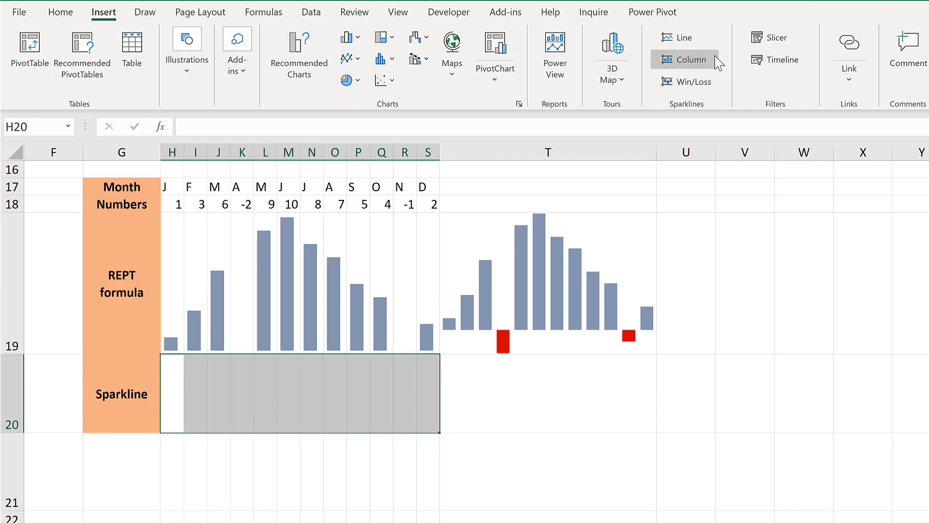
{"action": "left_click", "coordinate": [718, 62]}
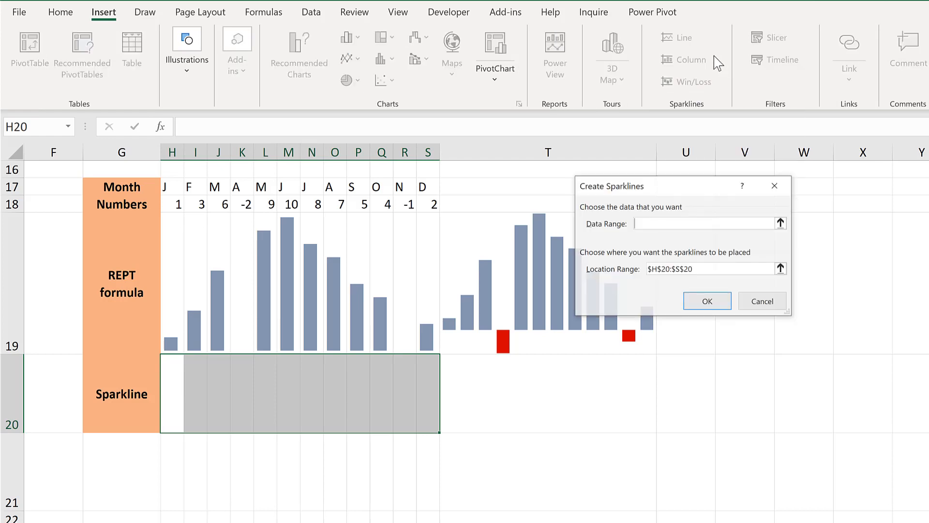
{"action": "left_click_drag", "start_coordinate": [177, 204], "coordinate": [425, 203]}
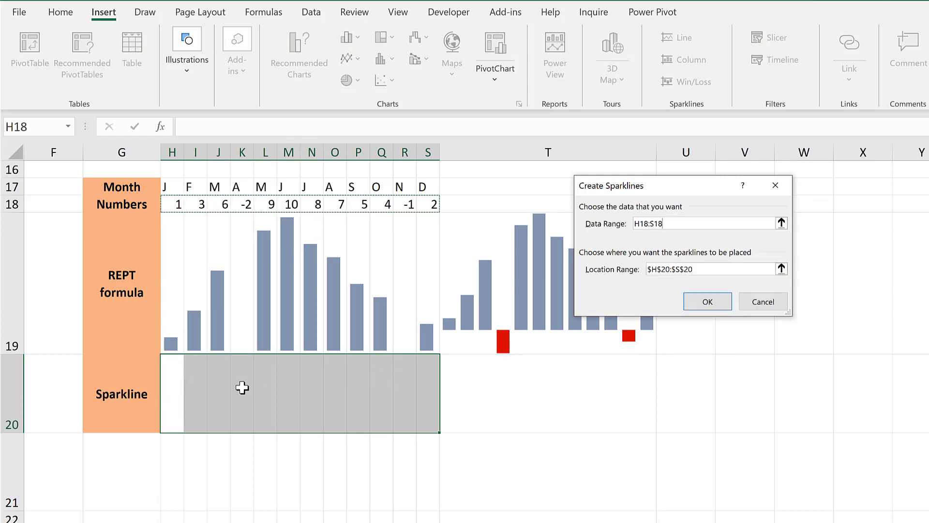
{"action": "left_click", "coordinate": [699, 304]}
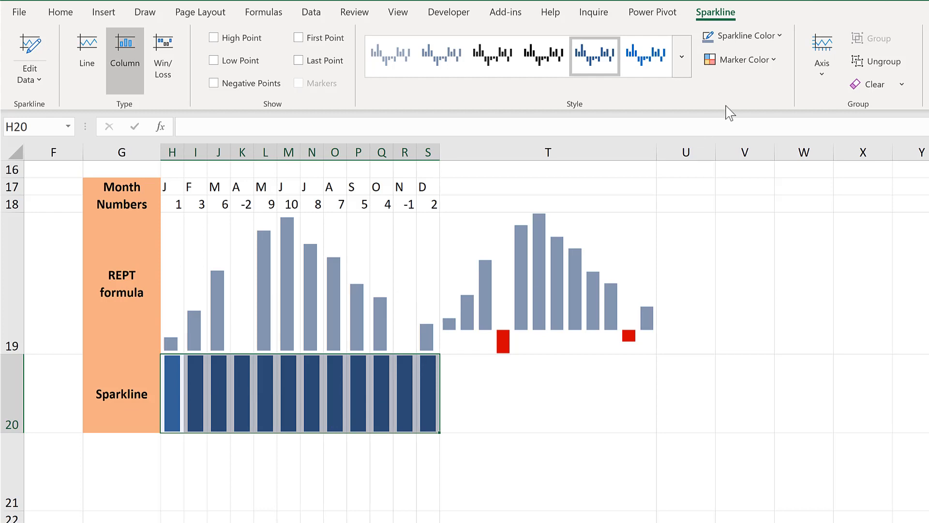
Set both the vertical axis minimum and maximum of the H20:S20 sparklines to Same for All Sparklines.
{"action": "left_click", "coordinate": [821, 53]}
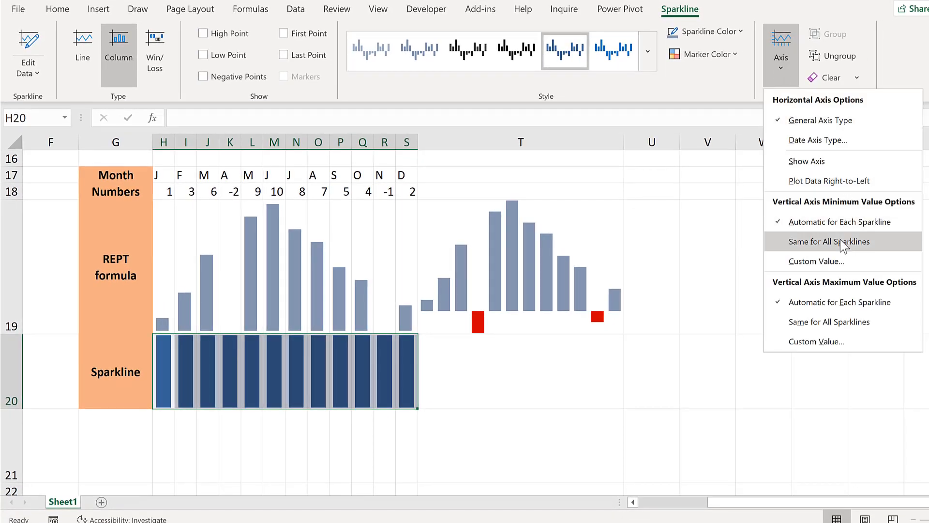
{"action": "left_click", "coordinate": [842, 242]}
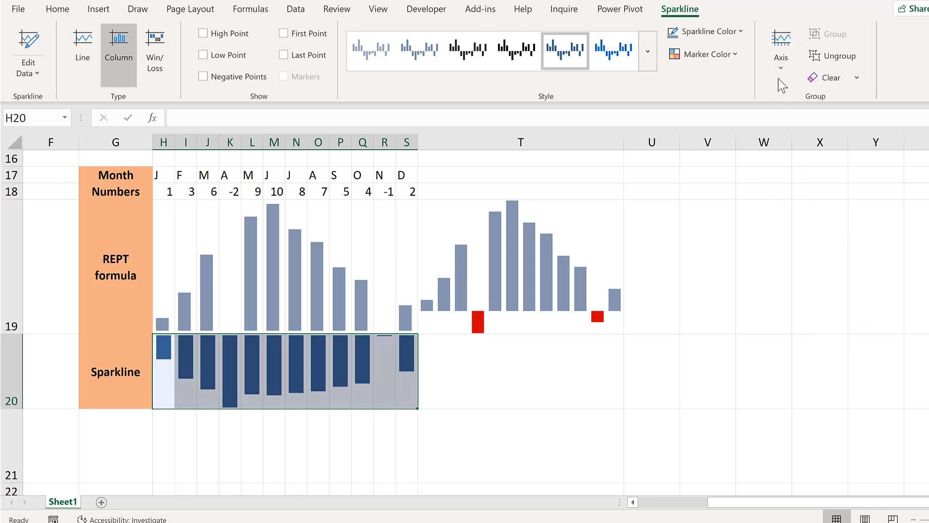
{"action": "left_click", "coordinate": [780, 61]}
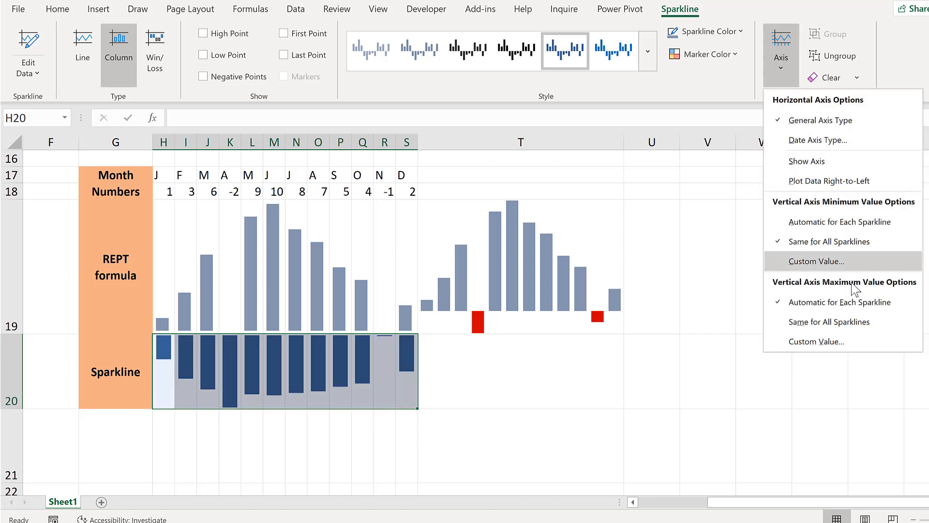
{"action": "left_click", "coordinate": [840, 326]}
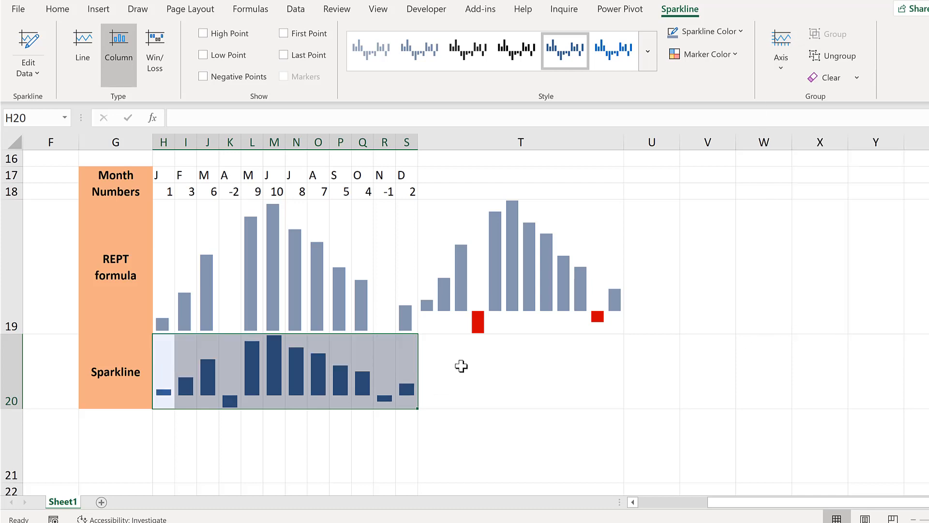
{"action": "left_click", "coordinate": [462, 366]}
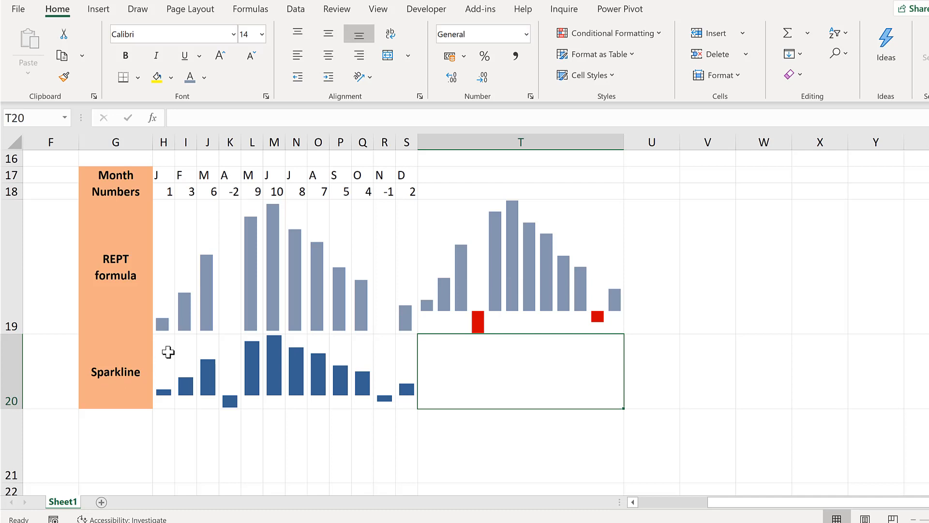
Color the H20:S20 sparklines blue-gray and highlight their negative points.
{"action": "left_click_drag", "start_coordinate": [167, 352], "coordinate": [406, 364]}
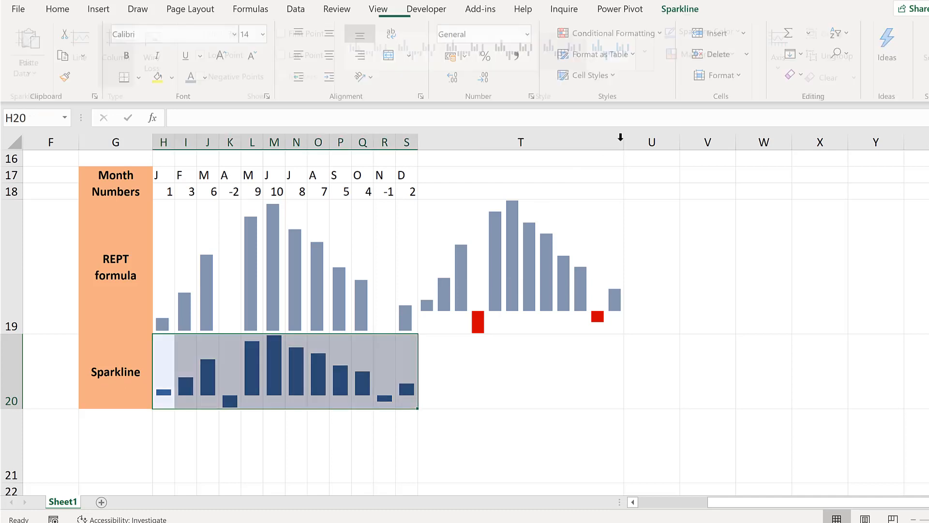
{"action": "left_click", "coordinate": [675, 34]}
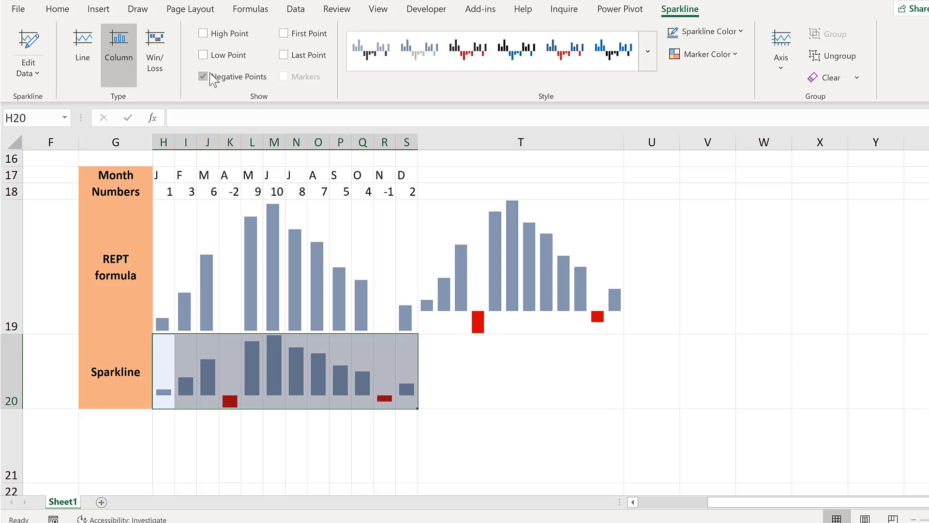
Fill H20:S20 with white and add thick outside borders around the range.
{"action": "left_click", "coordinate": [57, 8]}
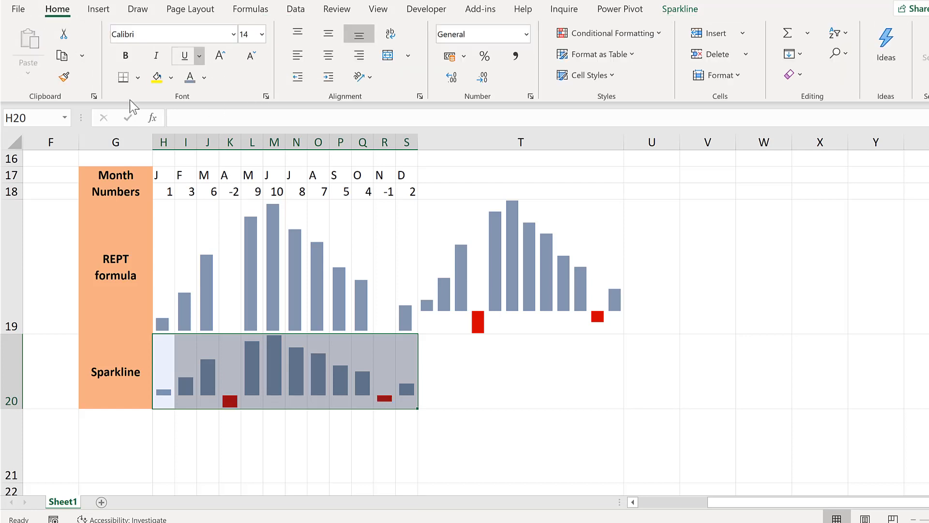
{"action": "left_click", "coordinate": [171, 77]}
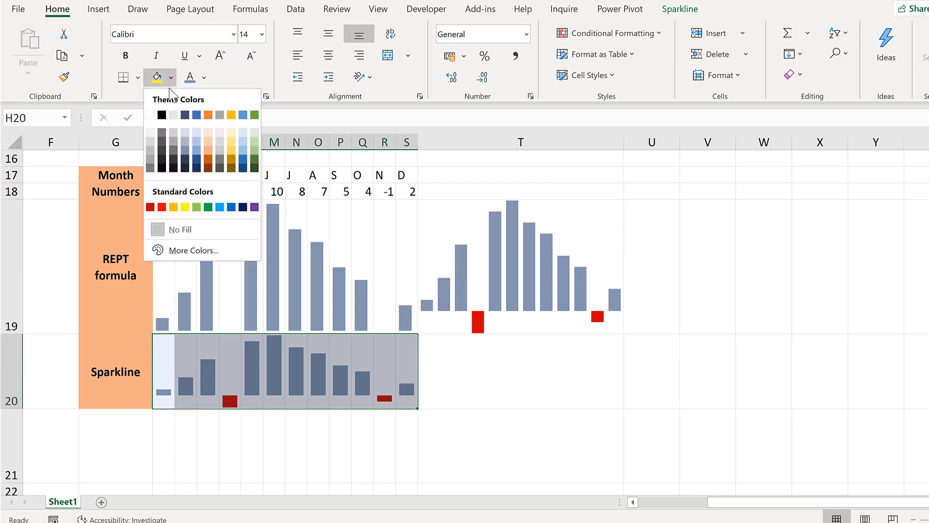
{"action": "left_click", "coordinate": [152, 116]}
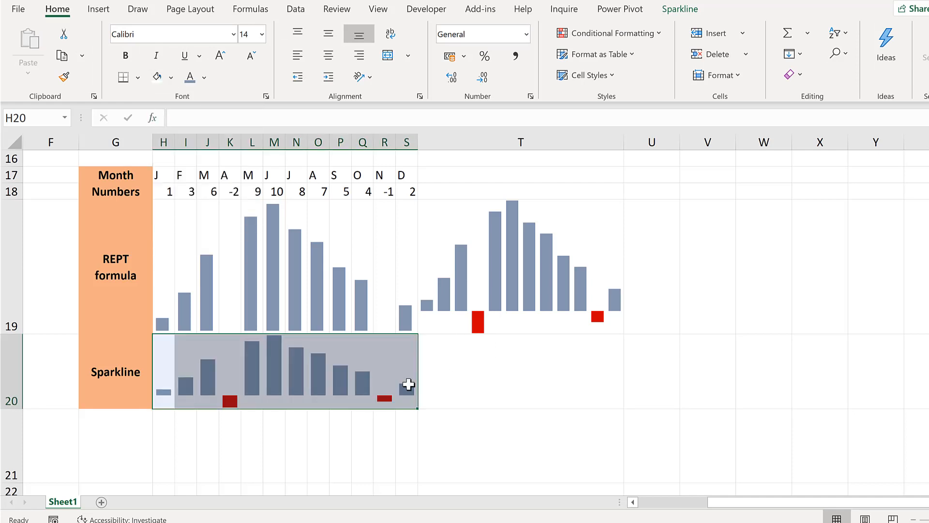
{"action": "left_click", "coordinate": [138, 77]}
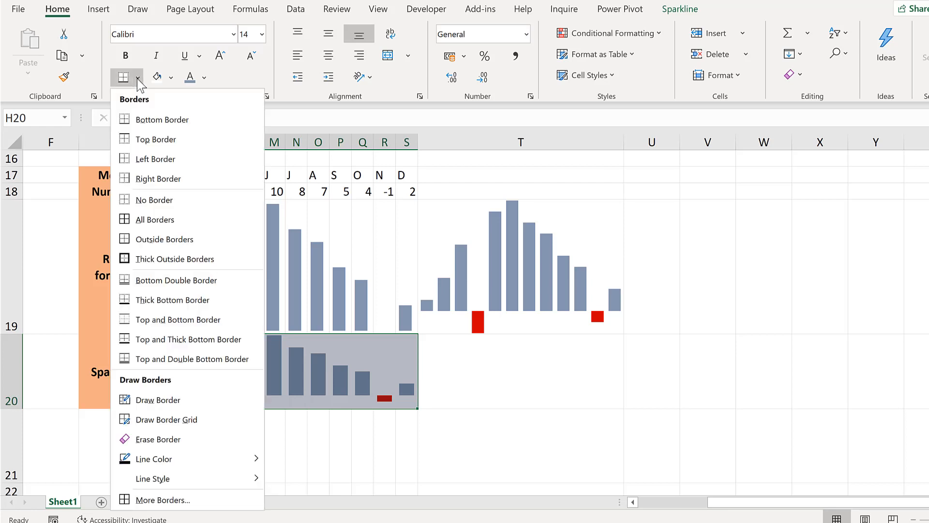
{"action": "left_click", "coordinate": [193, 260]}
{"action": "left_click", "coordinate": [498, 378]}
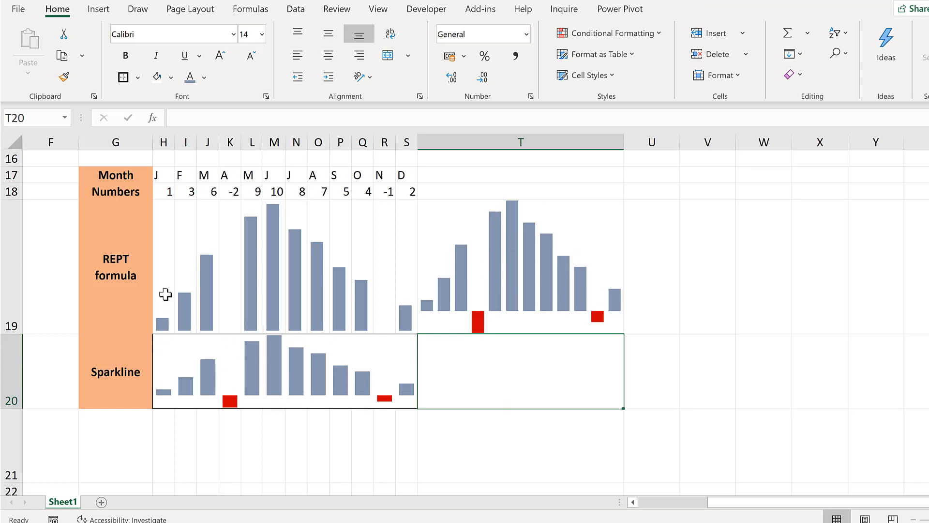
{"action": "left_click_drag", "start_coordinate": [166, 343], "coordinate": [406, 343]}
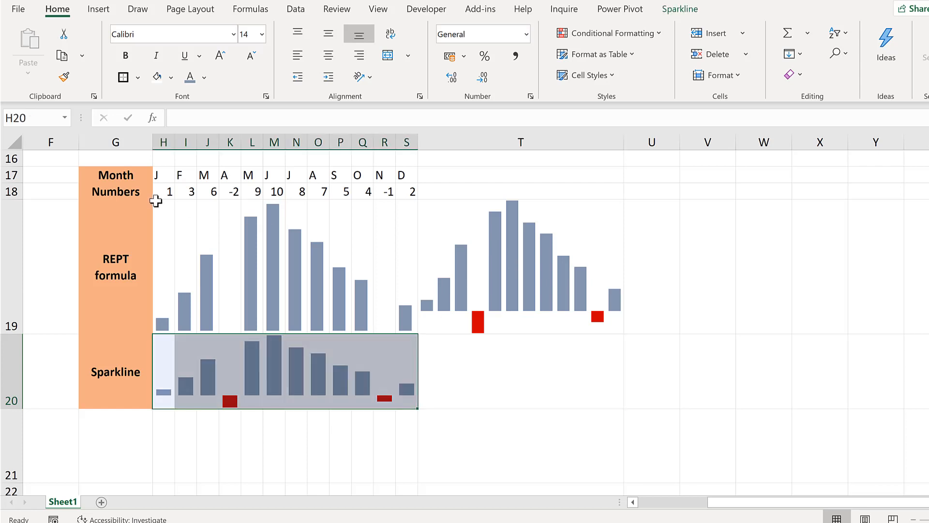
{"action": "left_click_drag", "start_coordinate": [161, 193], "coordinate": [414, 193]}
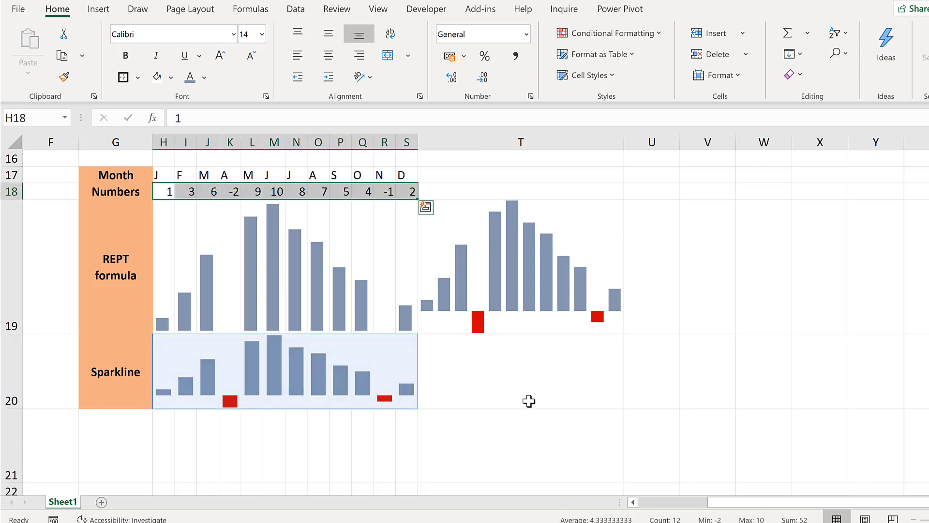
{"action": "left_click", "coordinate": [492, 374]}
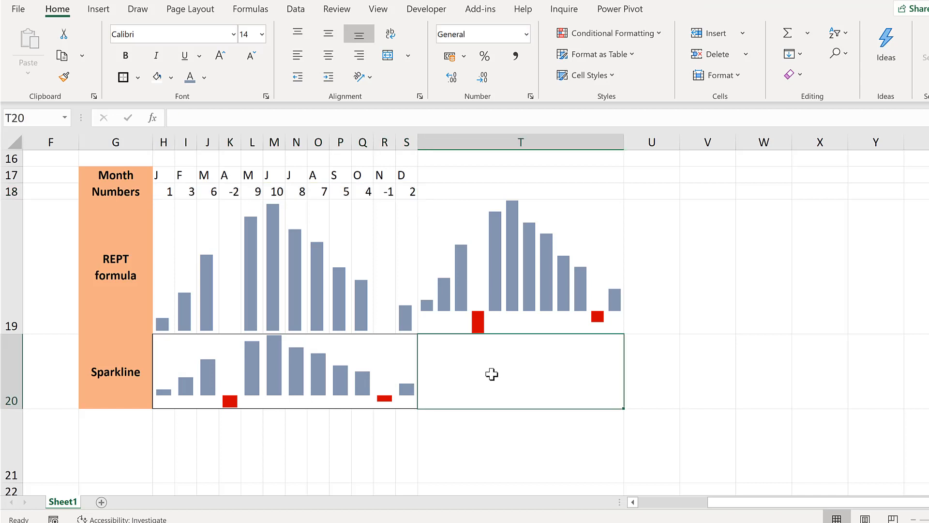
Move the T19 sparkline to H21 and merge and center it across H21:S21.
{"action": "left_click", "coordinate": [580, 204]}
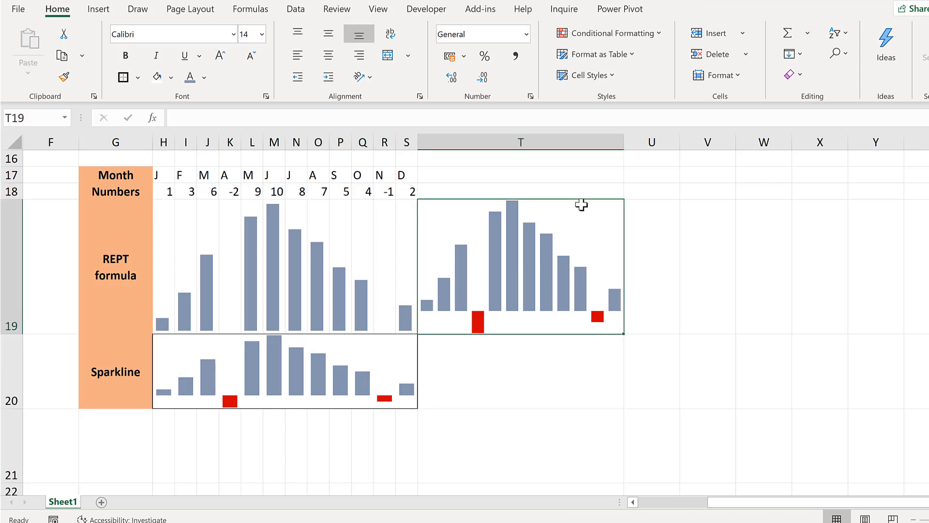
{"action": "left_click_drag", "start_coordinate": [568, 198], "coordinate": [264, 462]}
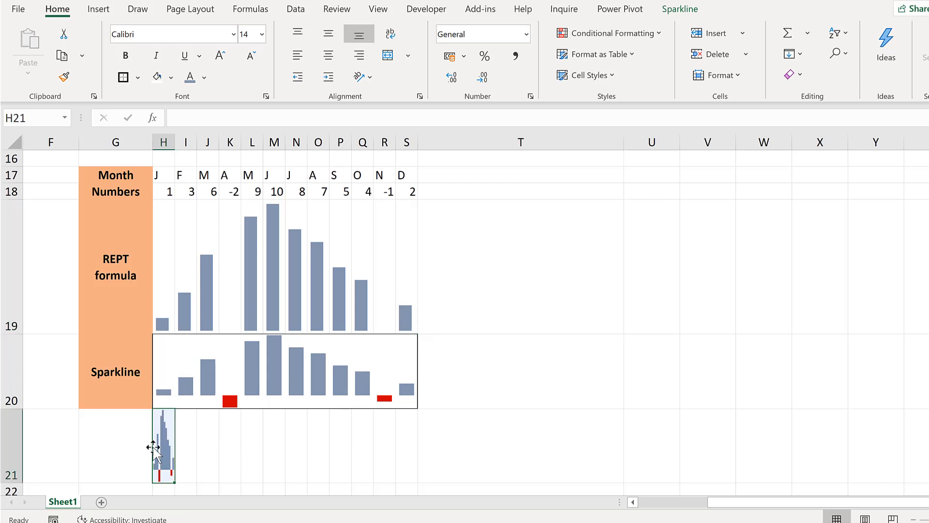
{"action": "left_click_drag", "start_coordinate": [165, 436], "coordinate": [400, 423]}
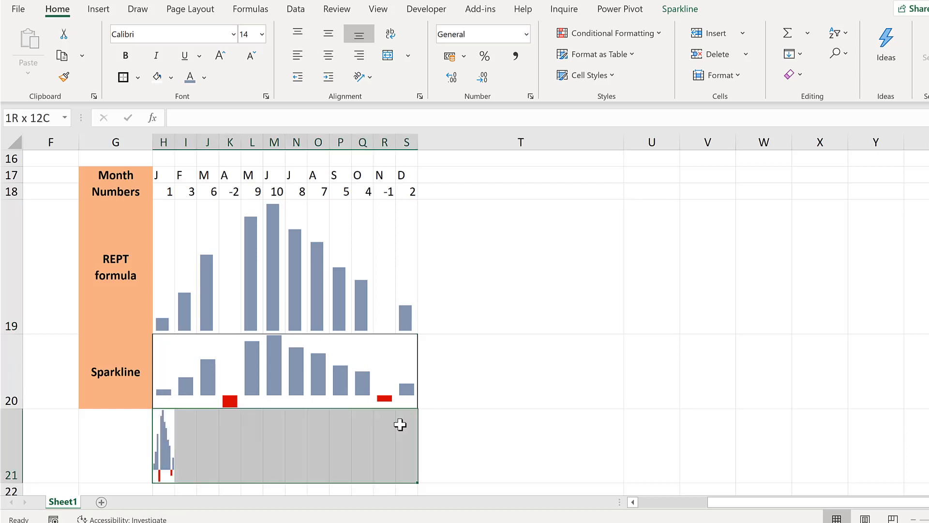
{"action": "left_click", "coordinate": [388, 56]}
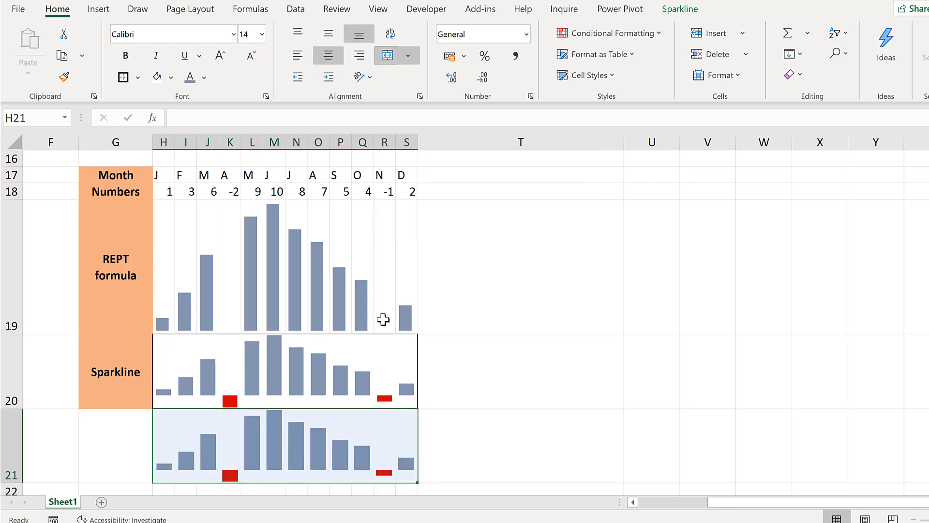
{"action": "left_click", "coordinate": [460, 426]}
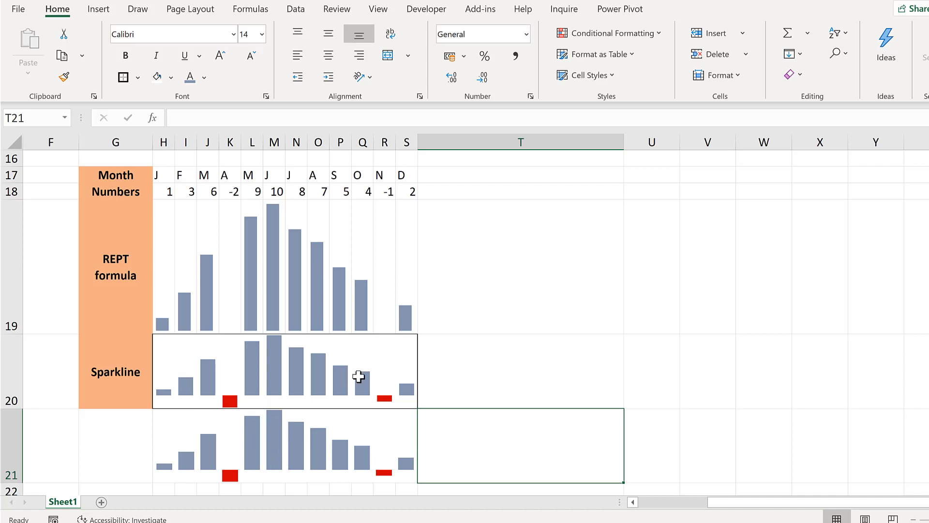
Zoom out from the start of the sheet to compare all the data bar, REPT formula and sparkline charts together.
{"action": "scroll", "coordinate": [358, 376], "scroll_direction": "up", "scroll_amount": 5}
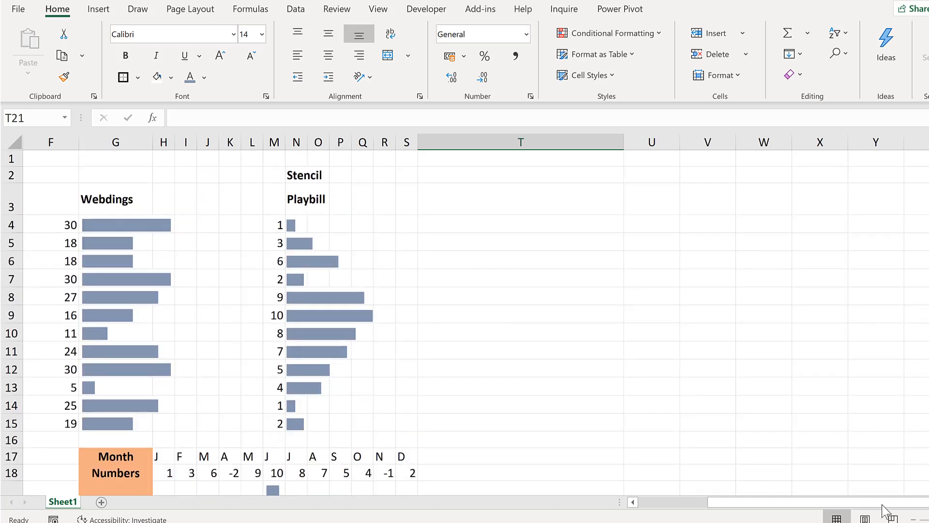
{"action": "left_click_drag", "start_coordinate": [823, 504], "coordinate": [315, 323]}
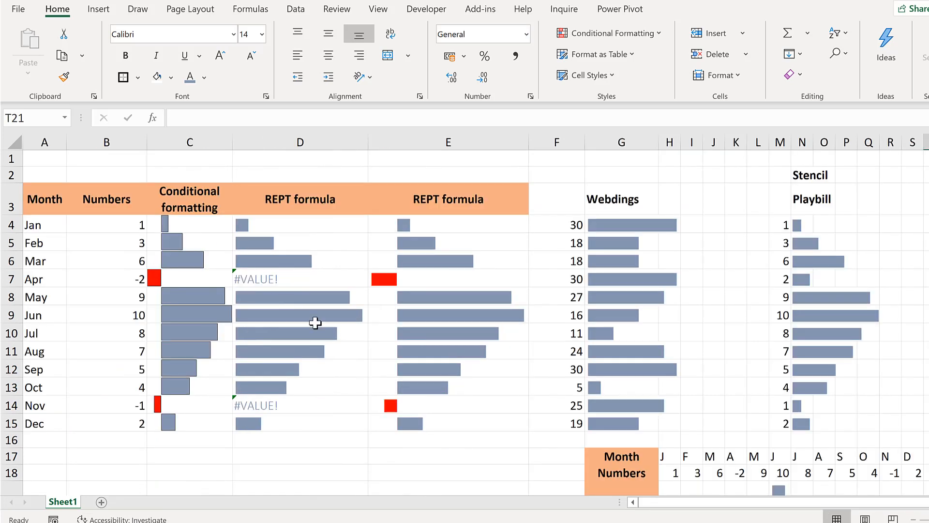
{"action": "left_click", "coordinate": [911, 518]}
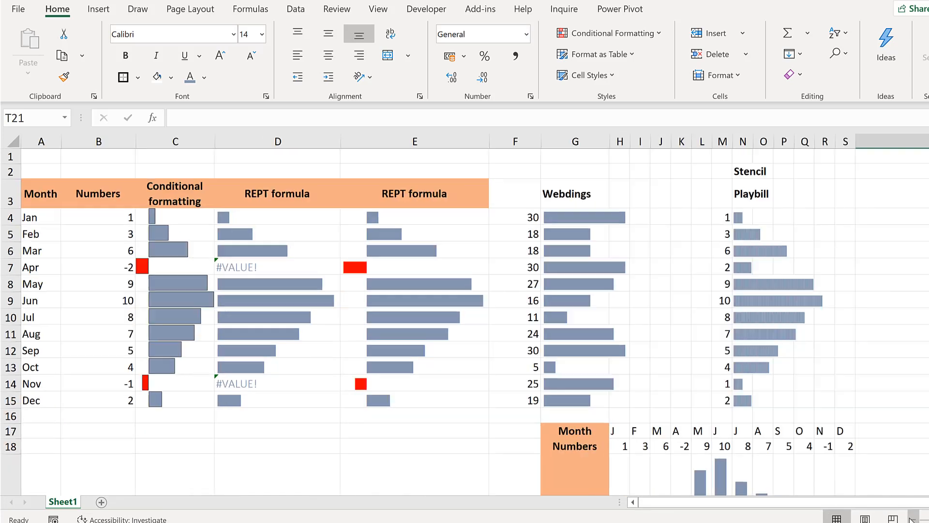
{"action": "left_click", "coordinate": [911, 519]}
{"action": "left_click", "coordinate": [910, 518]}
{"action": "left_click", "coordinate": [911, 519]}
{"action": "left_click", "coordinate": [911, 518]}
{"action": "left_click", "coordinate": [910, 518]}
{"action": "left_click", "coordinate": [911, 518]}
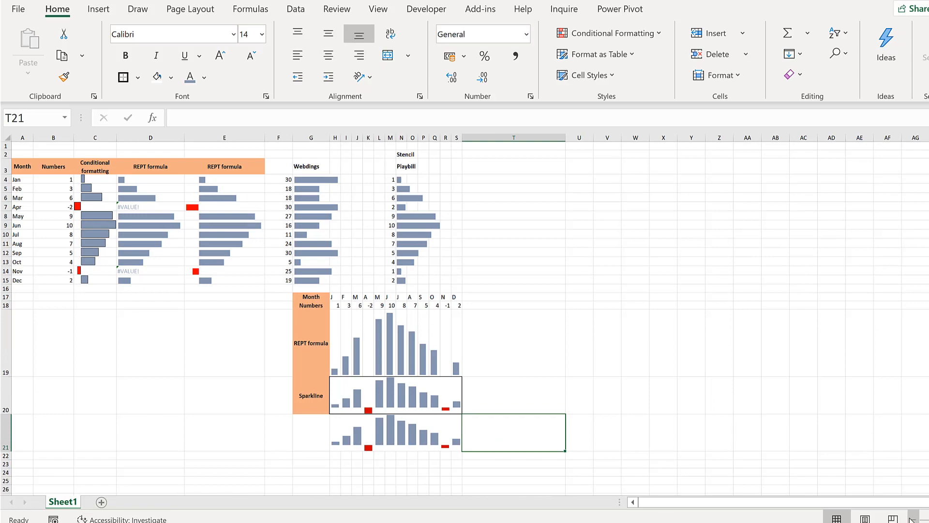
{"action": "left_click", "coordinate": [505, 246]}
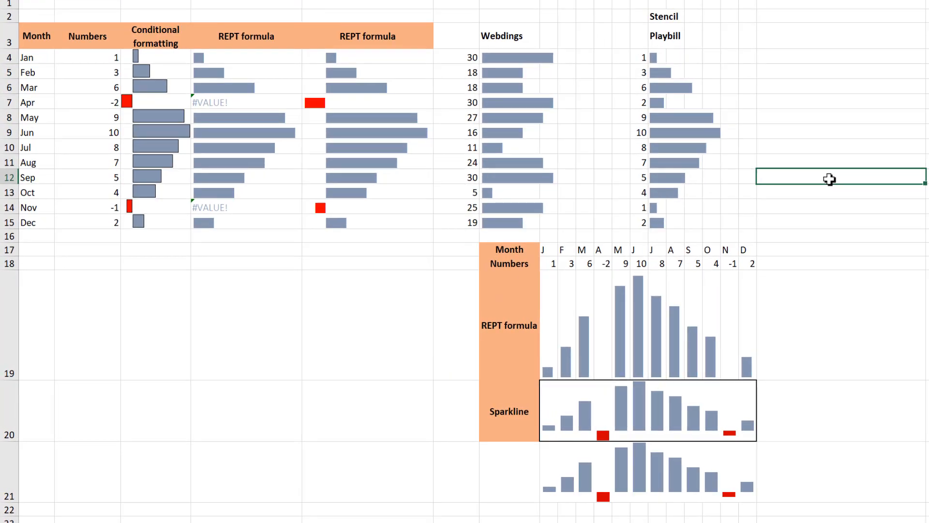